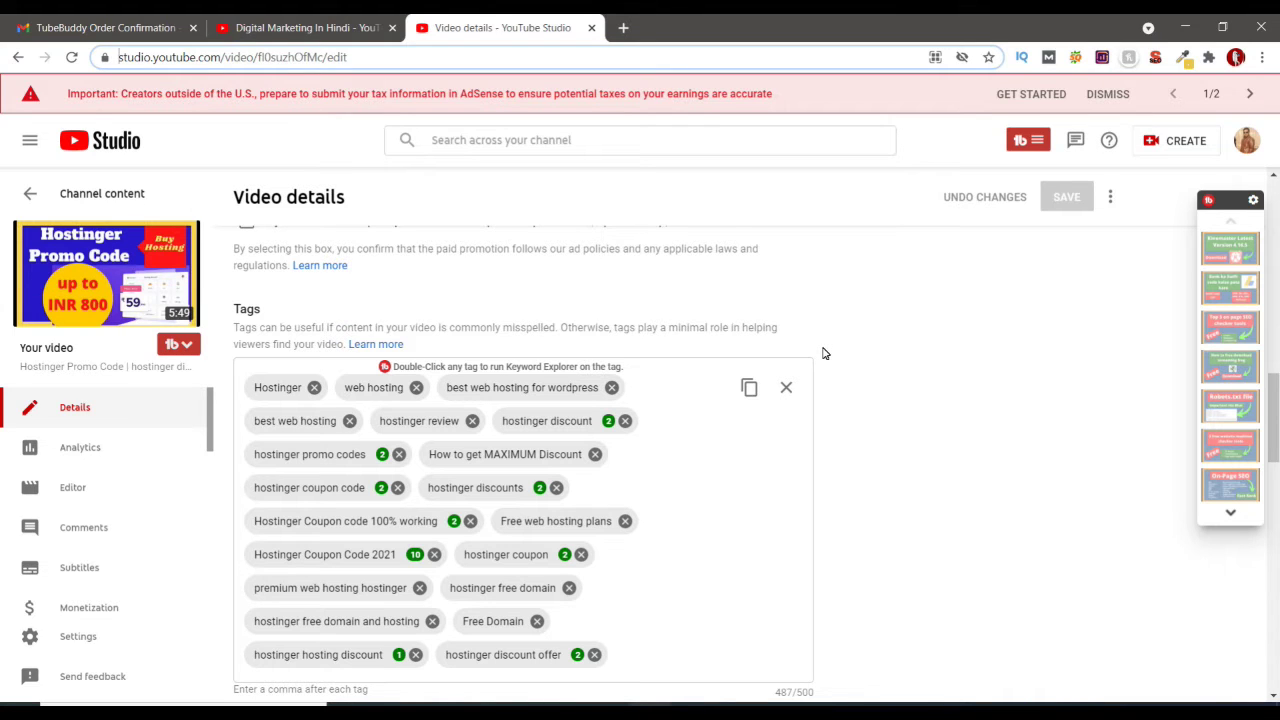
Look over the Hostinger video's tags, and close its details page to return to the channel's uploaded videos.
scroll(840, 370, down, 1)
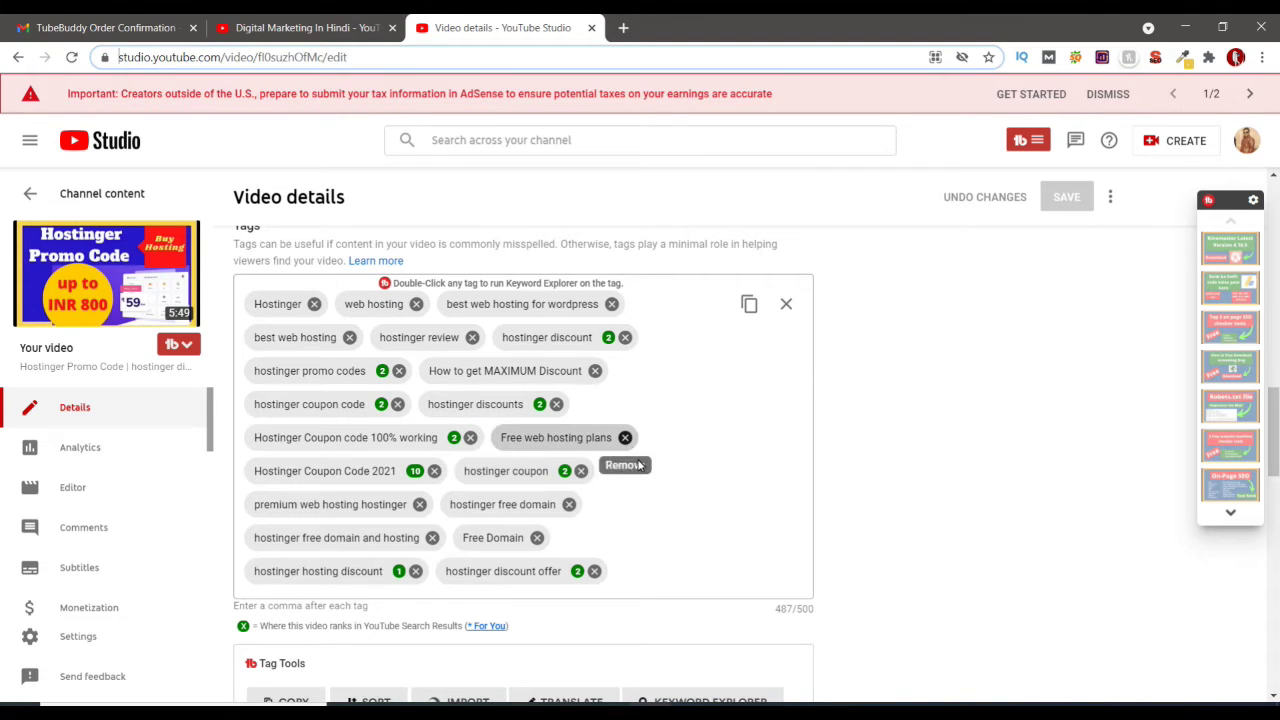
click(305, 27)
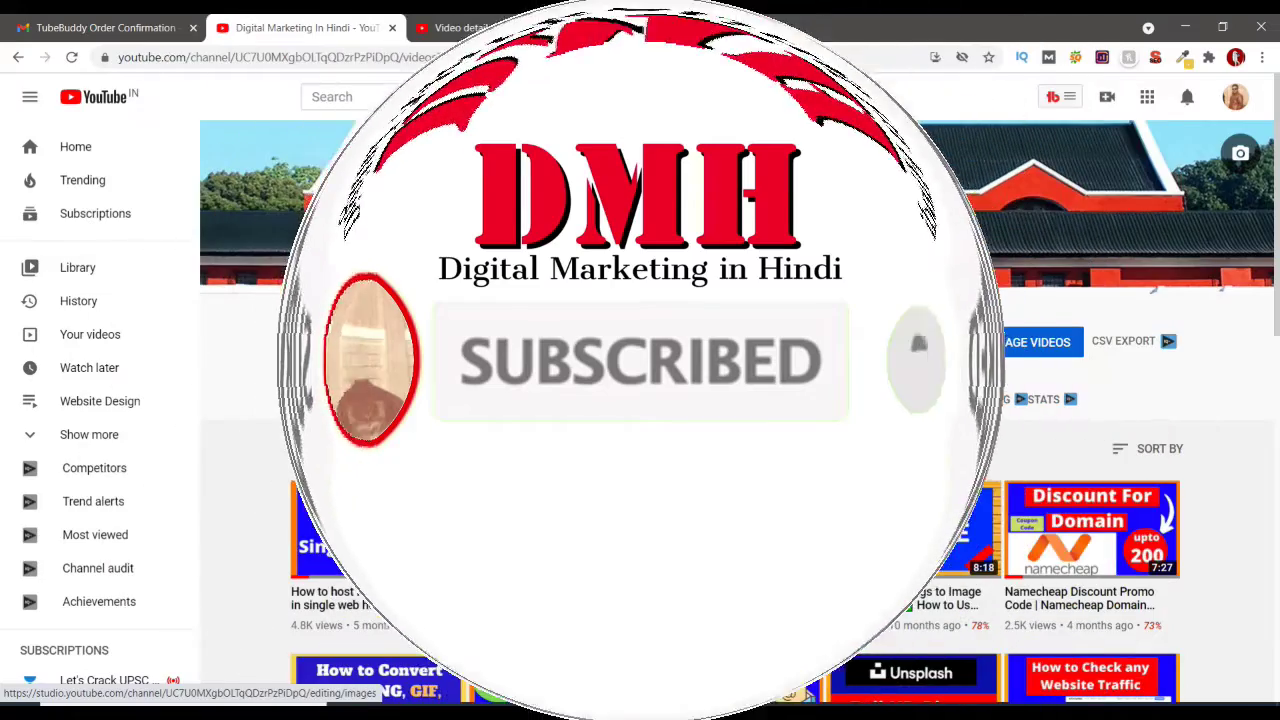
click(575, 30)
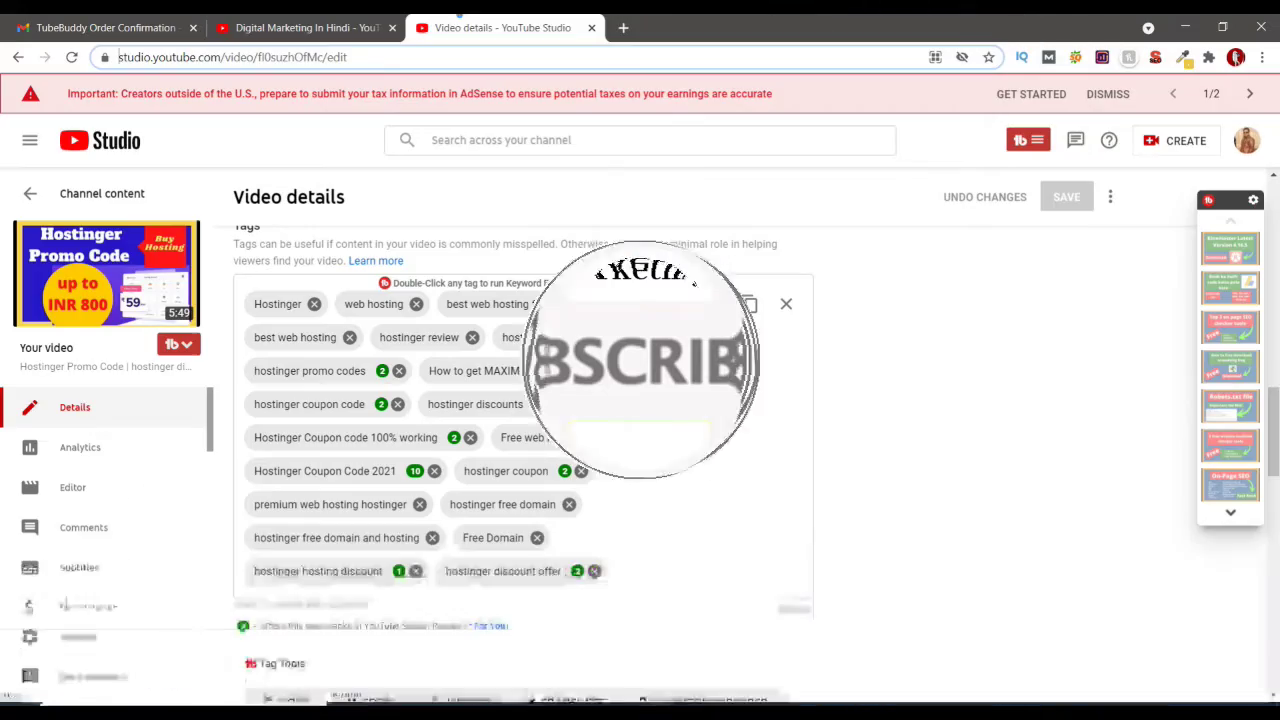
click(591, 28)
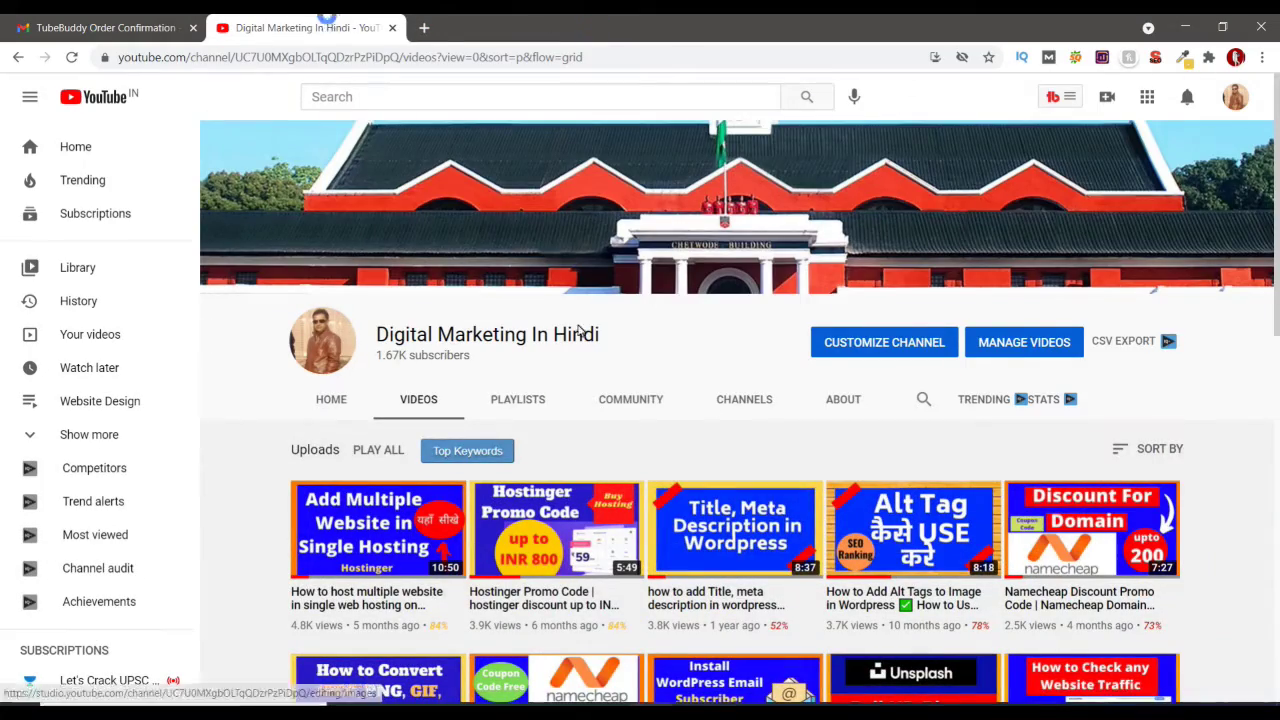
Open the "How to Check any Website Traffic" video from the channel's uploads for editing and go to its tags.
scroll(700, 400, down, 2)
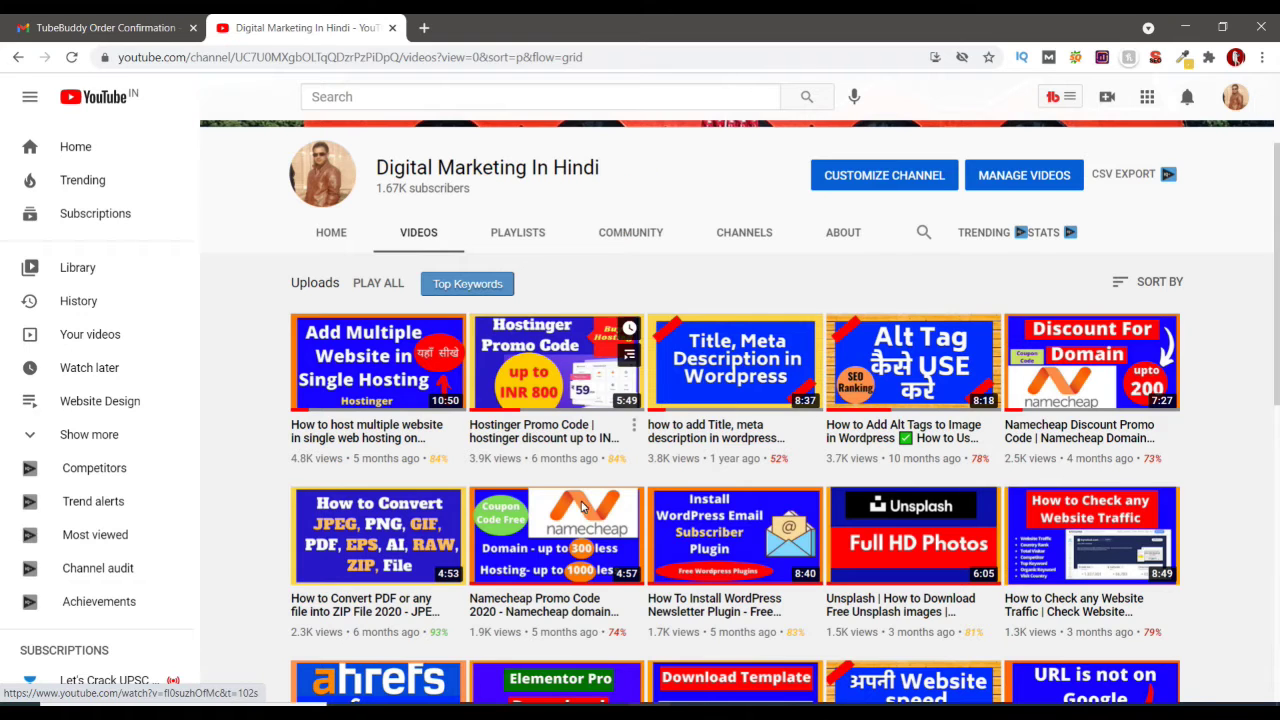
click(1038, 552)
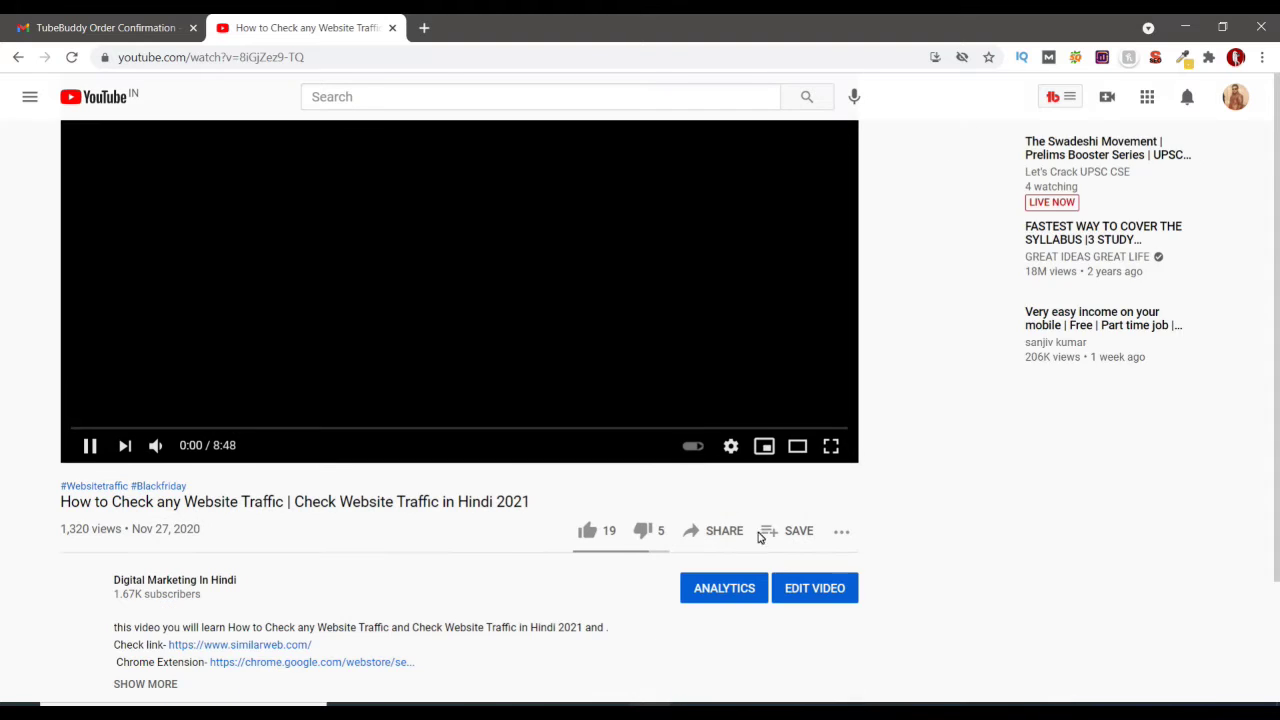
click(798, 590)
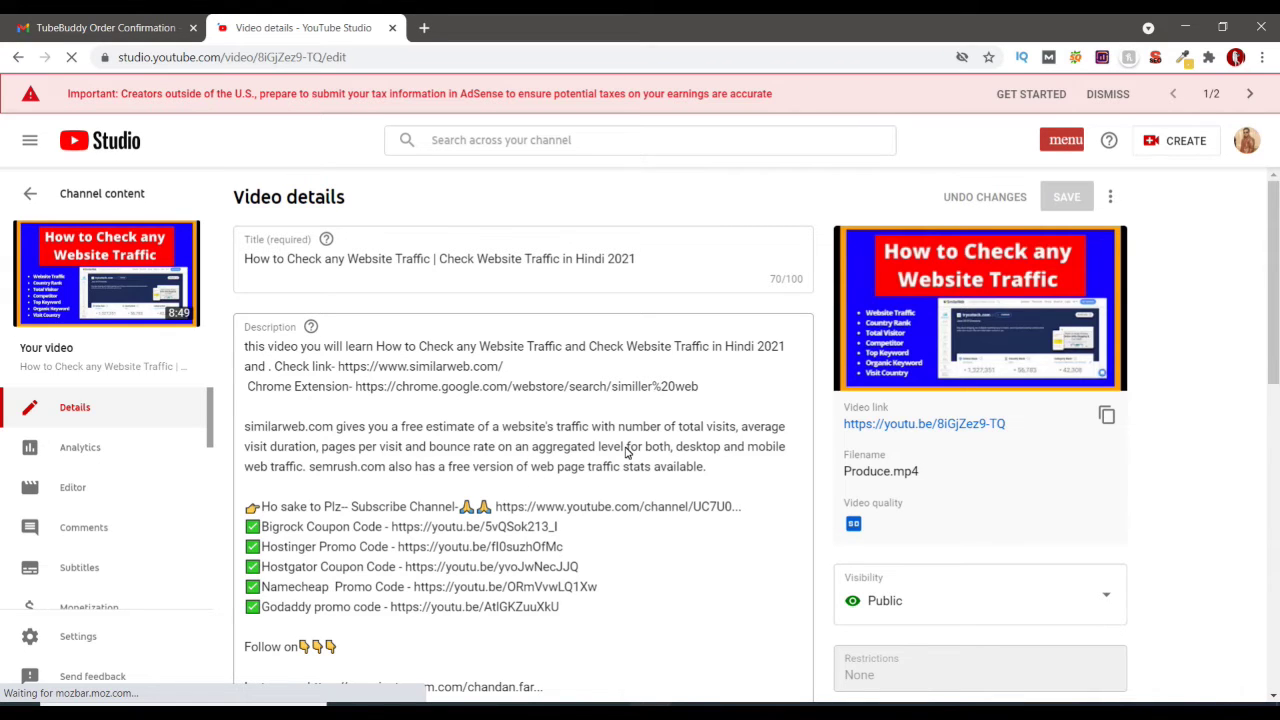
scroll(627, 452, down, 3)
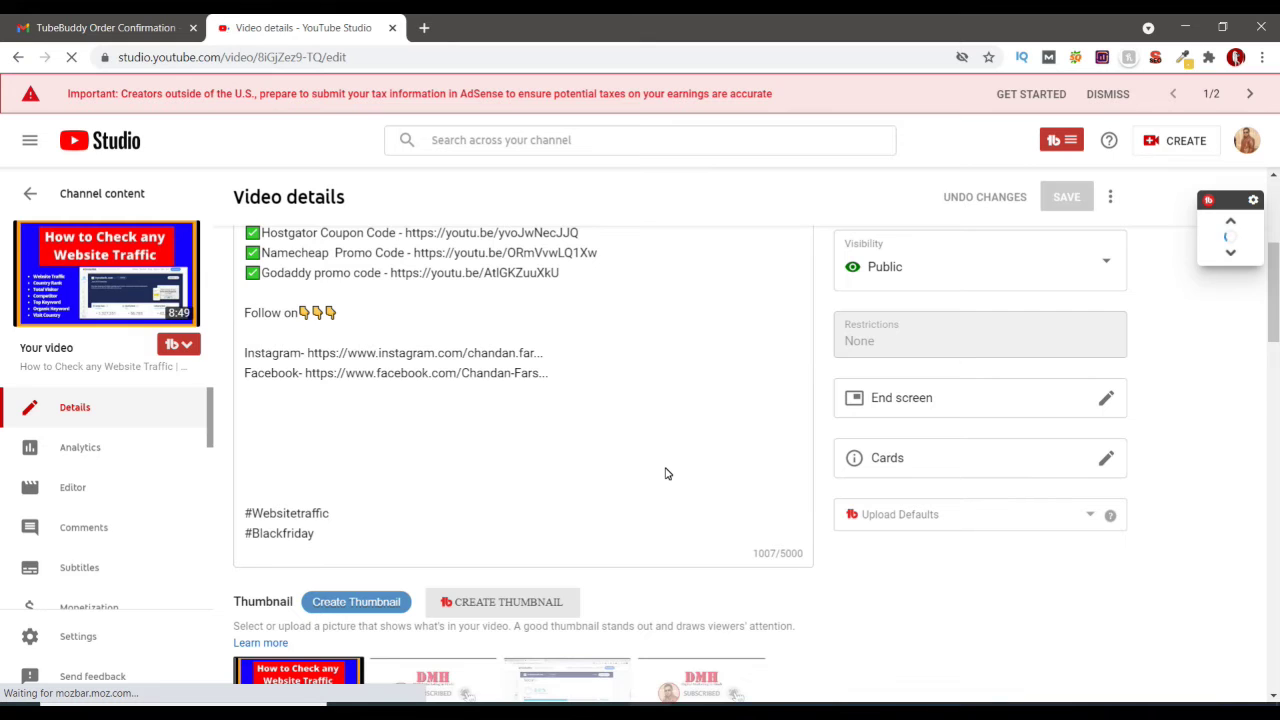
scroll(666, 474, down, 6)
scroll(640, 500, down, 3)
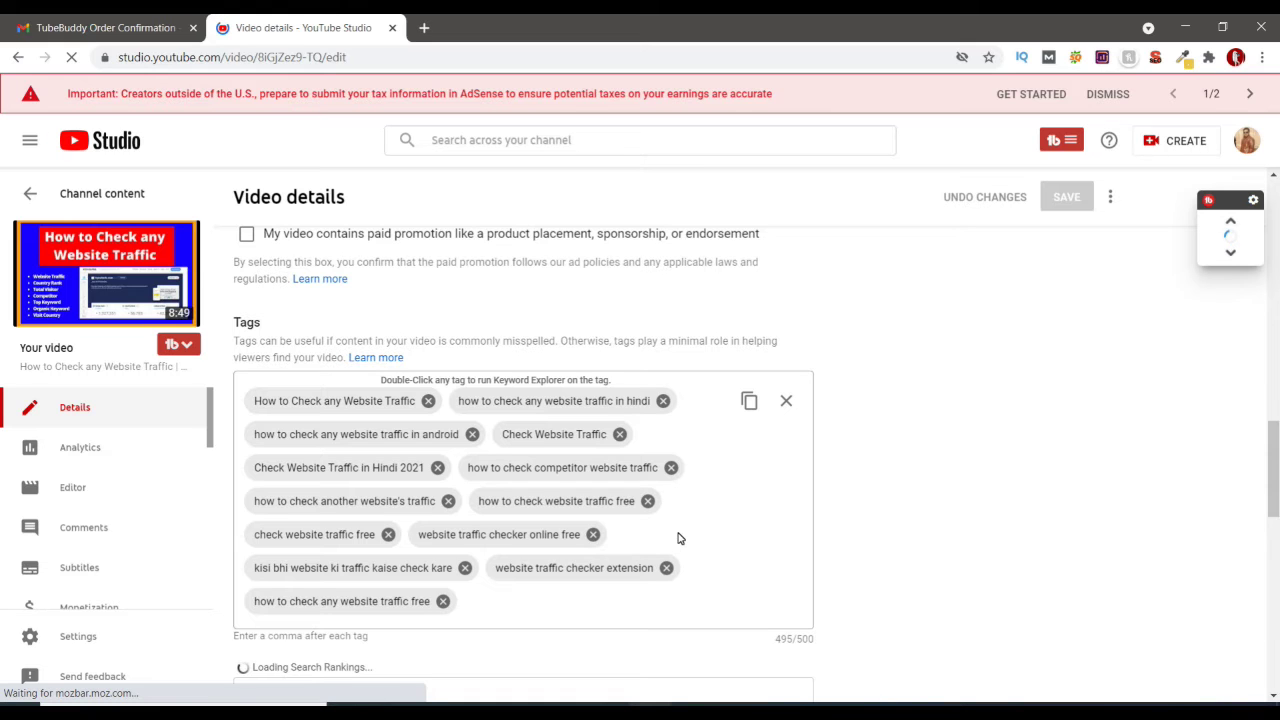
Review the coupon code and price in the TubeBuddy order confirmation e-mail in Gmail, and return to the video details in YouTube Studio.
click(130, 25)
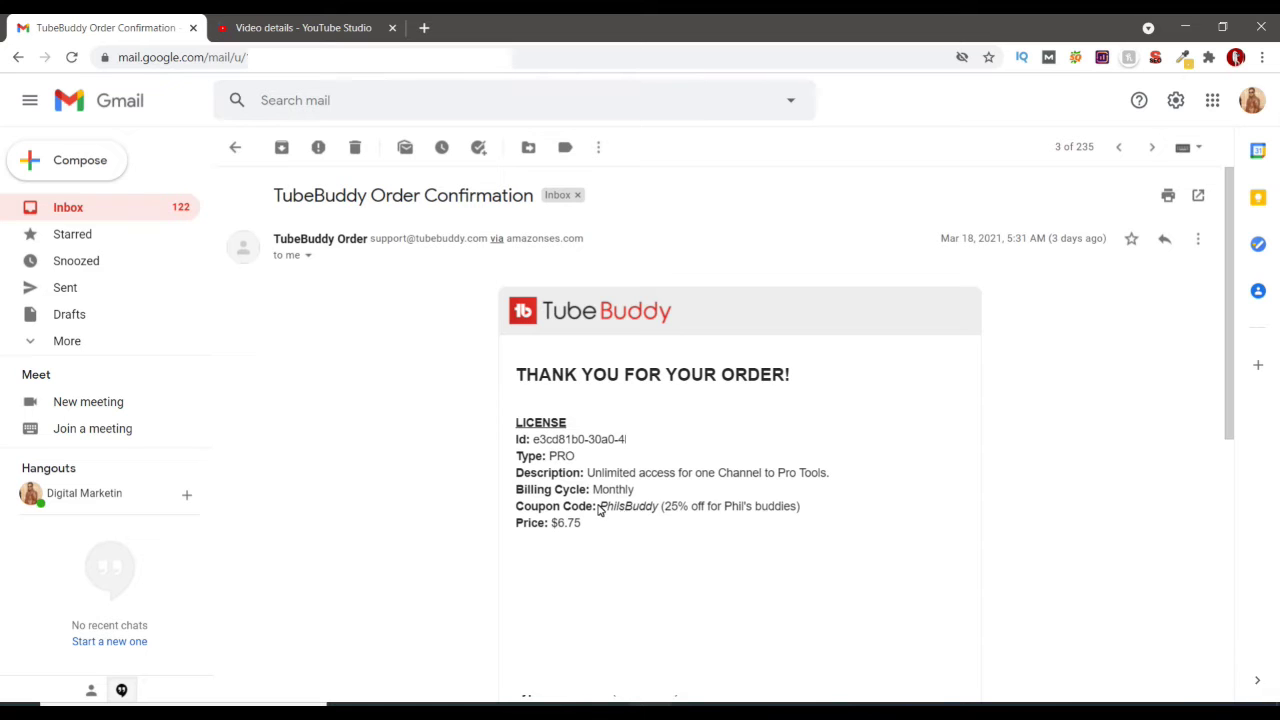
drag(599, 507, 660, 510)
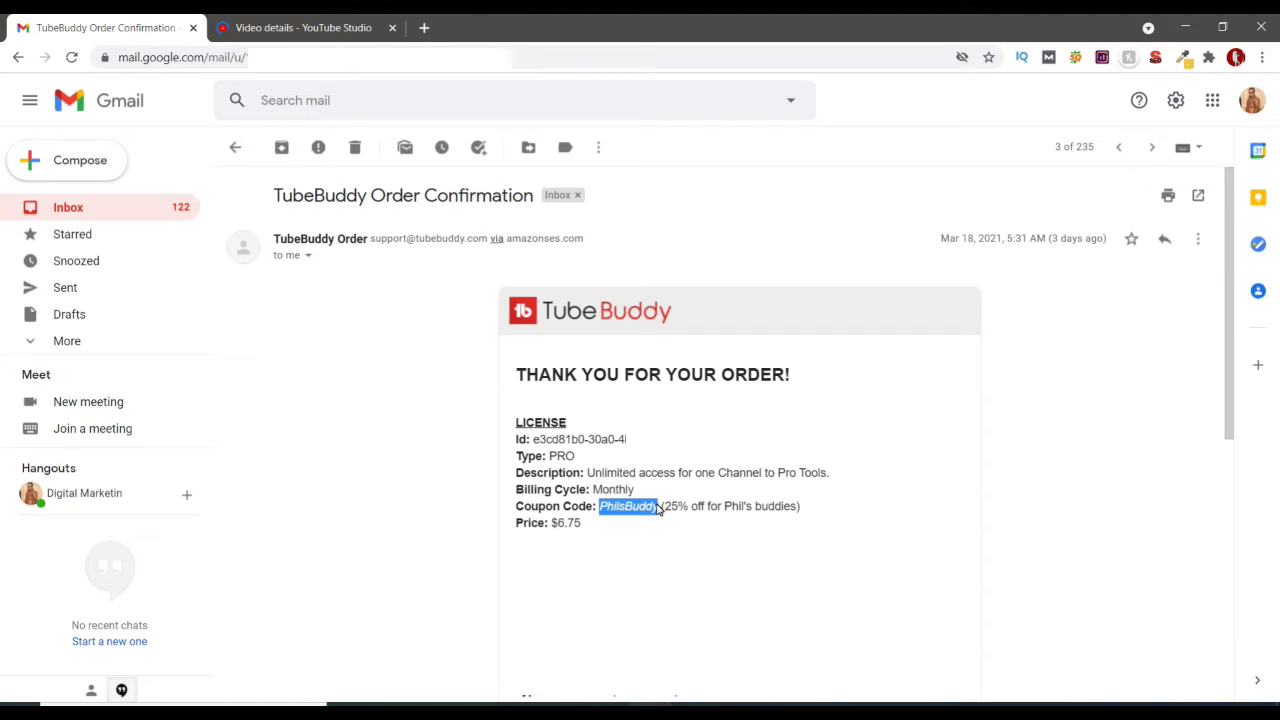
click(653, 507)
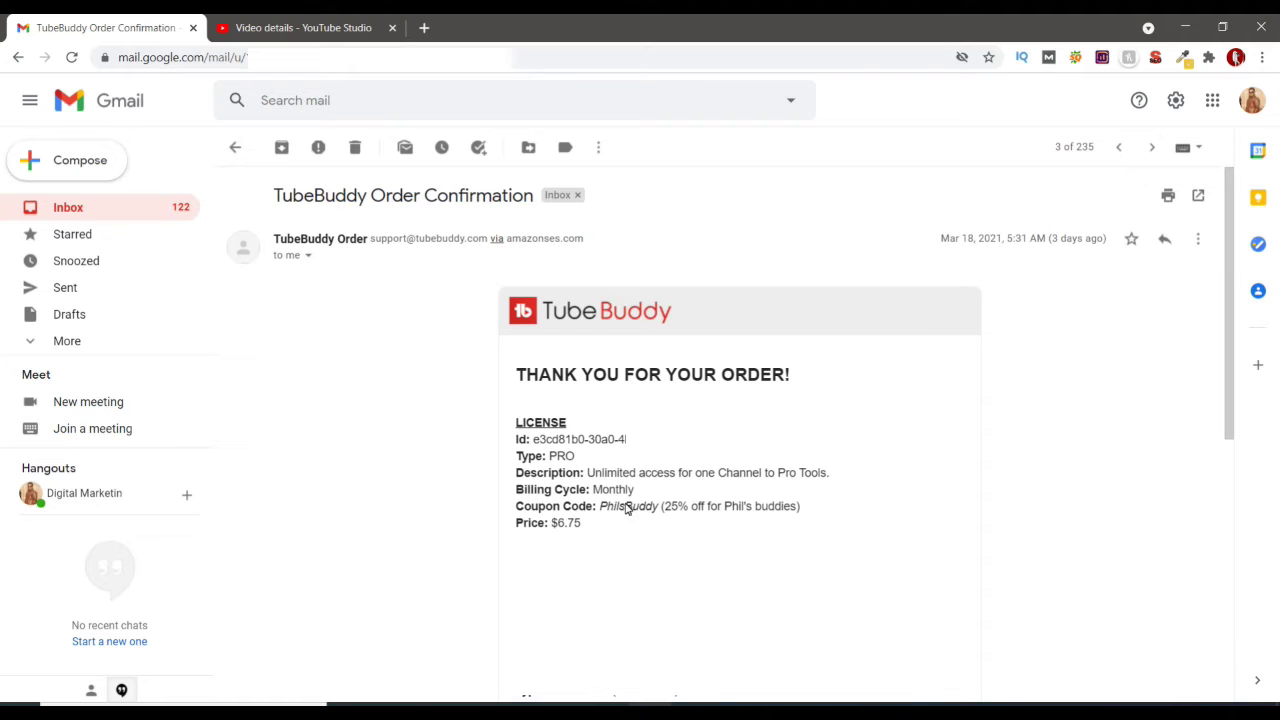
click(655, 506)
drag(662, 509, 689, 507)
drag(553, 522, 620, 523)
click(620, 520)
key(ctrl+Tab)
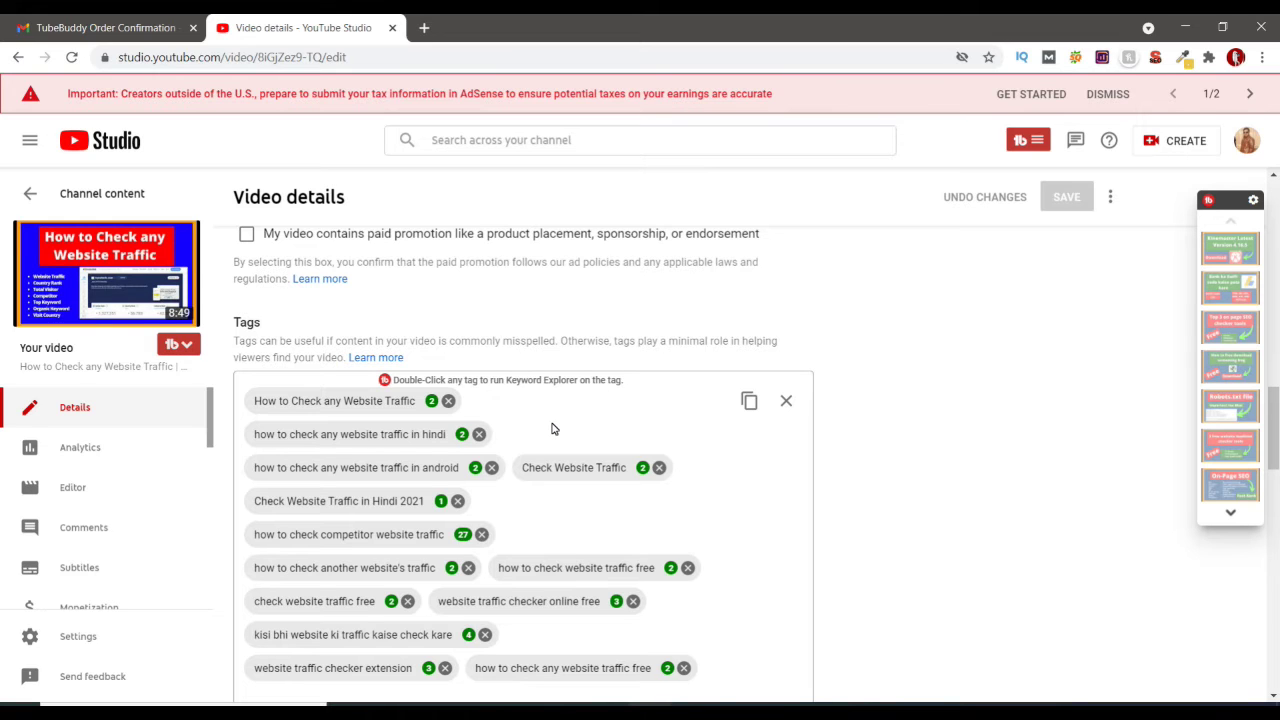
Examine the ranked tags and the main keyword phrase "How to Check any Website Traffic" in the video's title.
scroll(583, 423, down, 2)
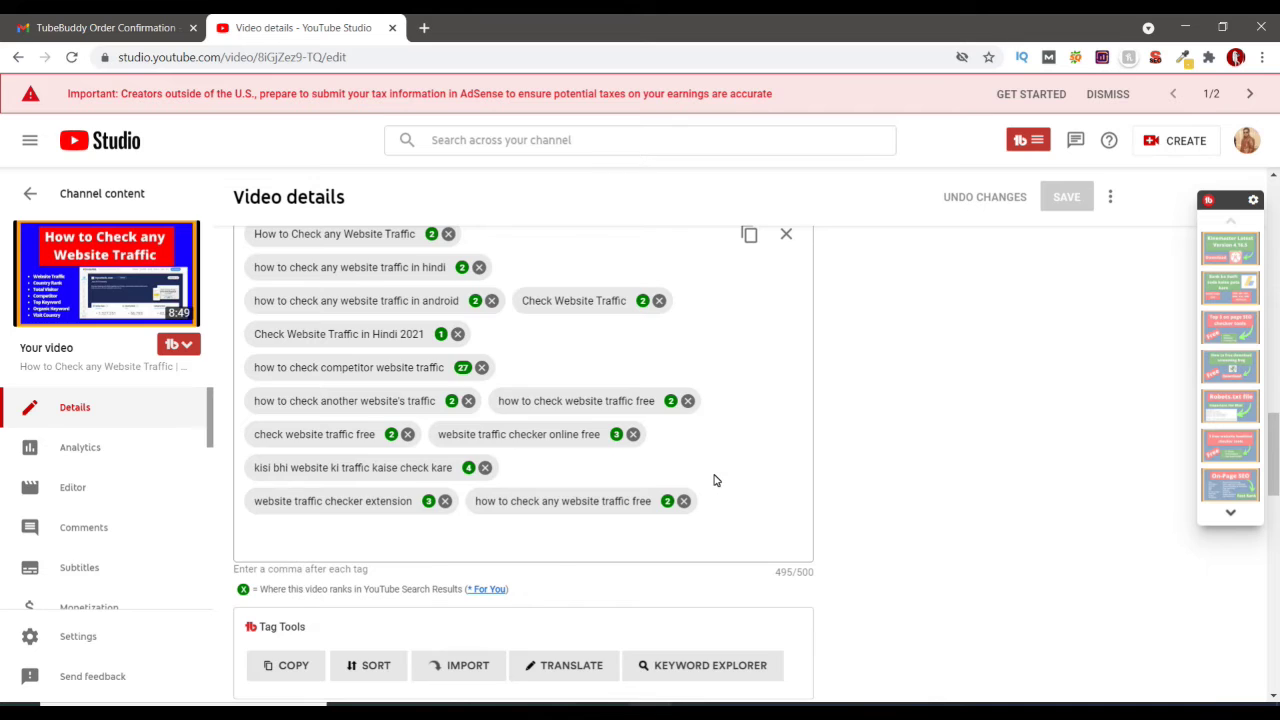
scroll(714, 480, up, 15)
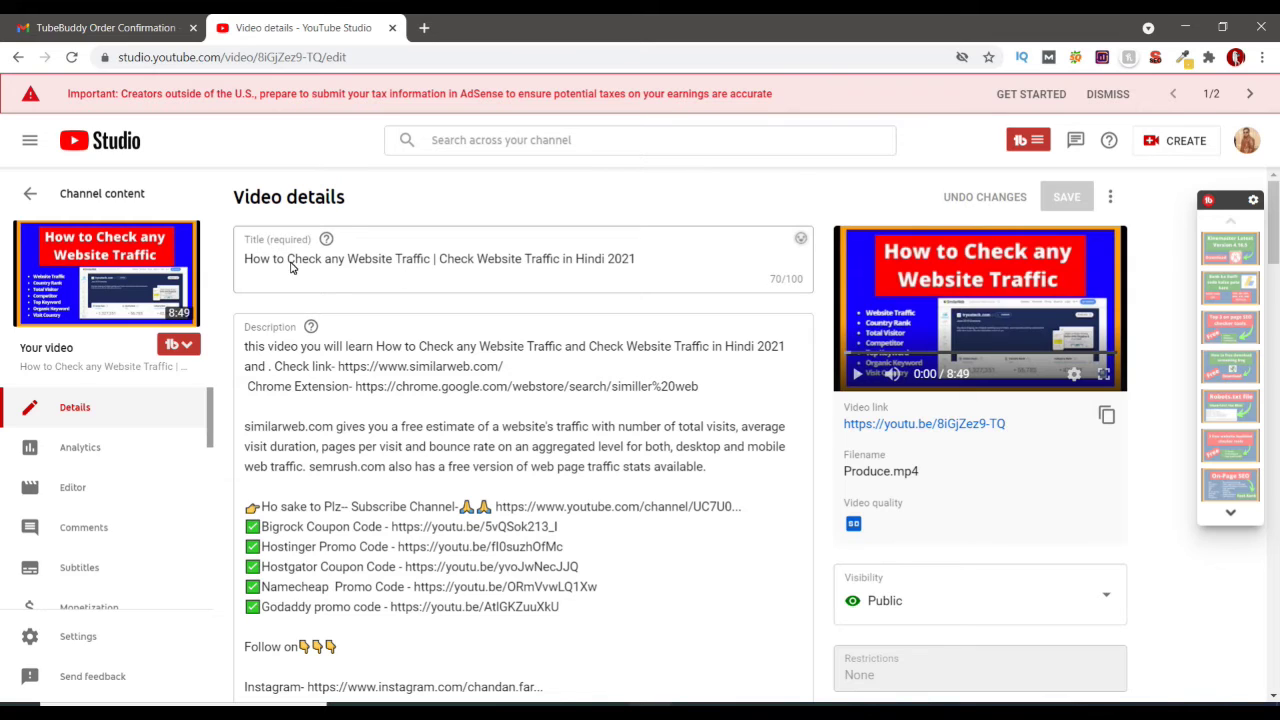
click(428, 259)
shift+click(238, 266)
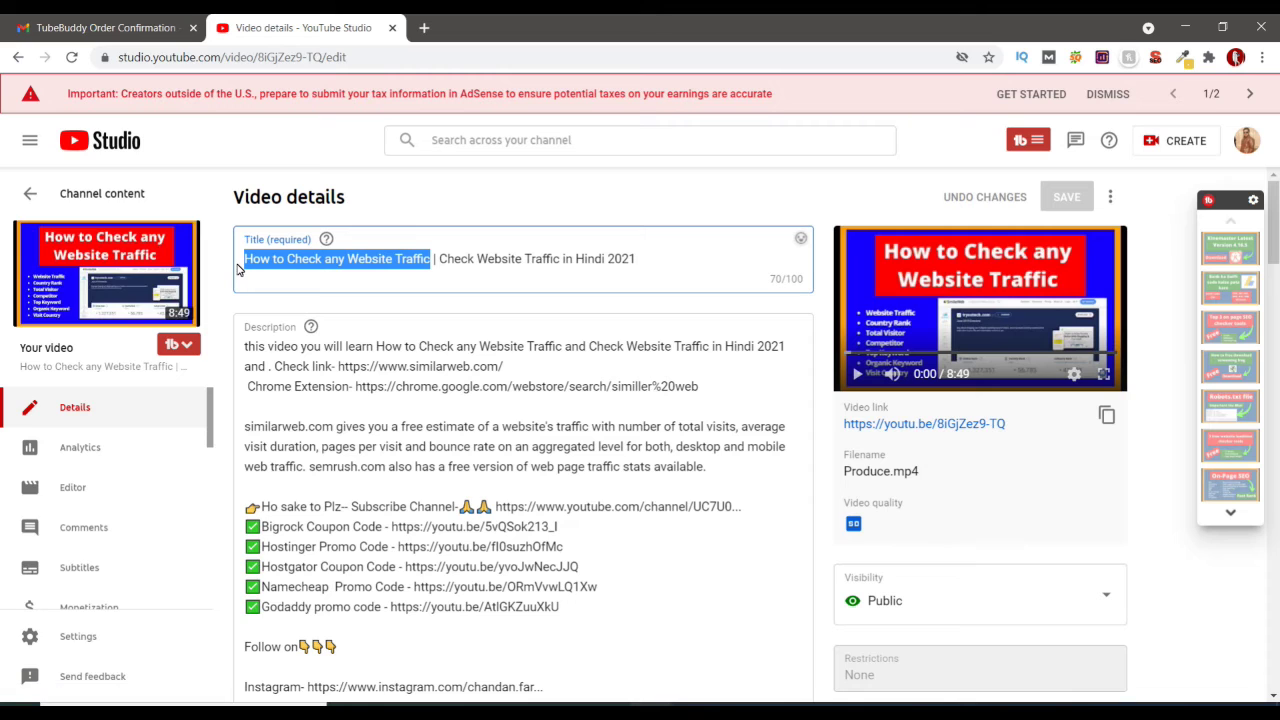
click(420, 265)
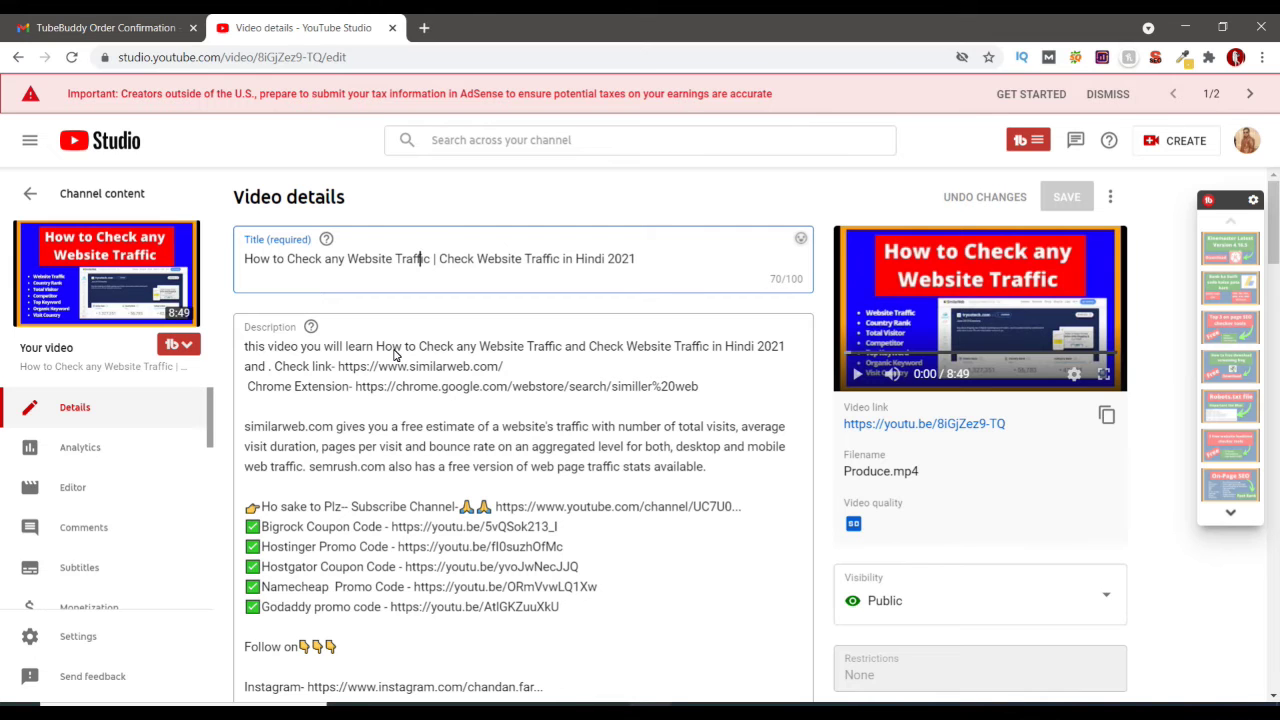
Examine the #Websitetraffic hashtag at the end of the description and the video's tag list.
scroll(443, 413, down, 5)
scroll(443, 413, down, 2)
scroll(420, 412, up, 2)
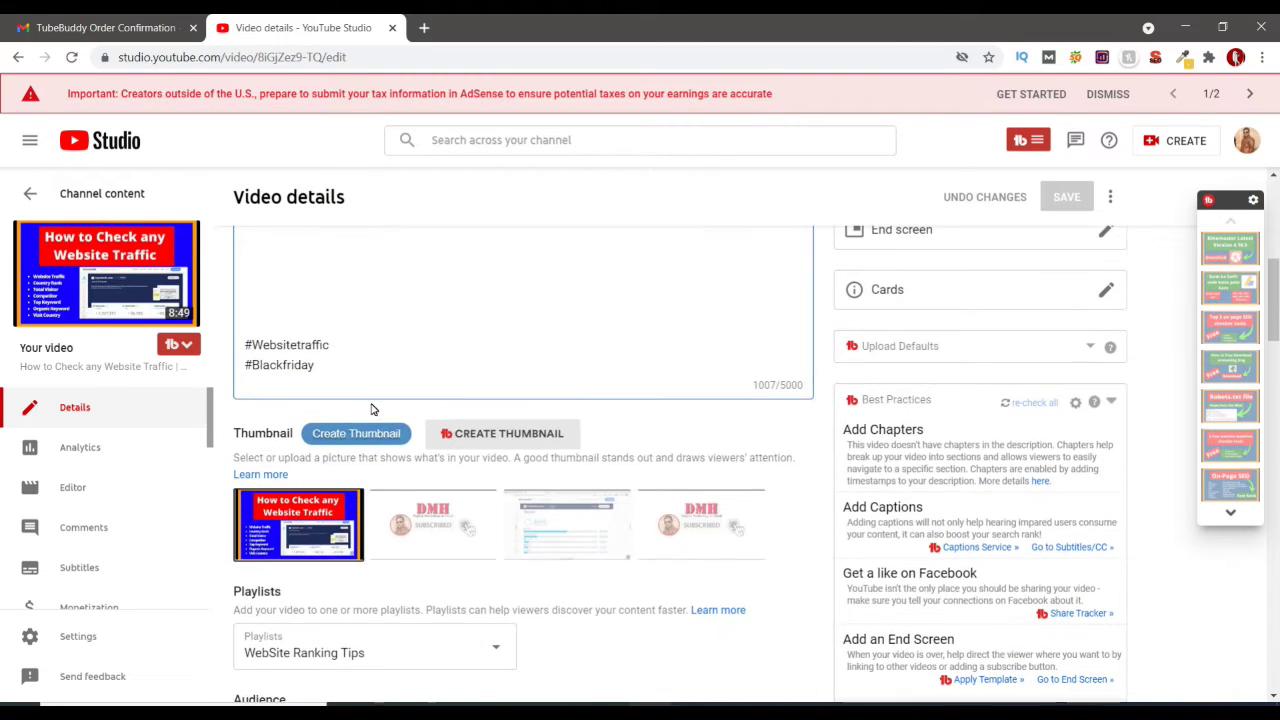
double_click(258, 347)
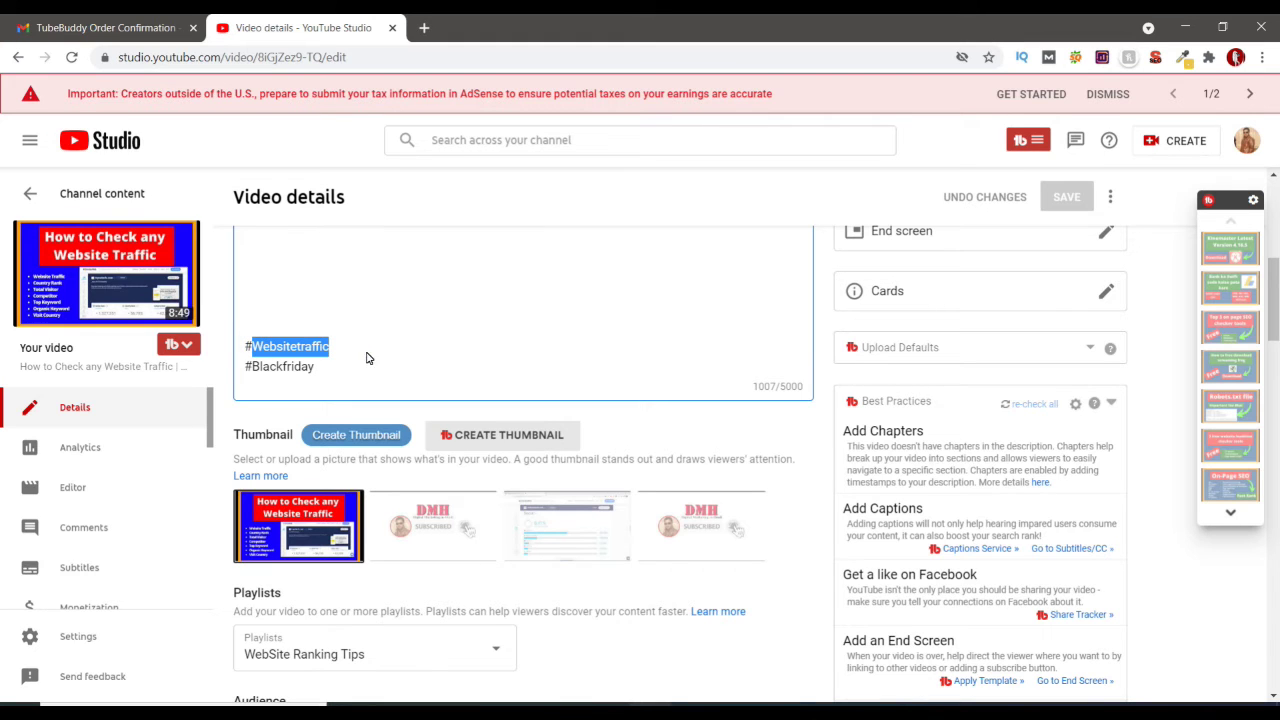
click(367, 357)
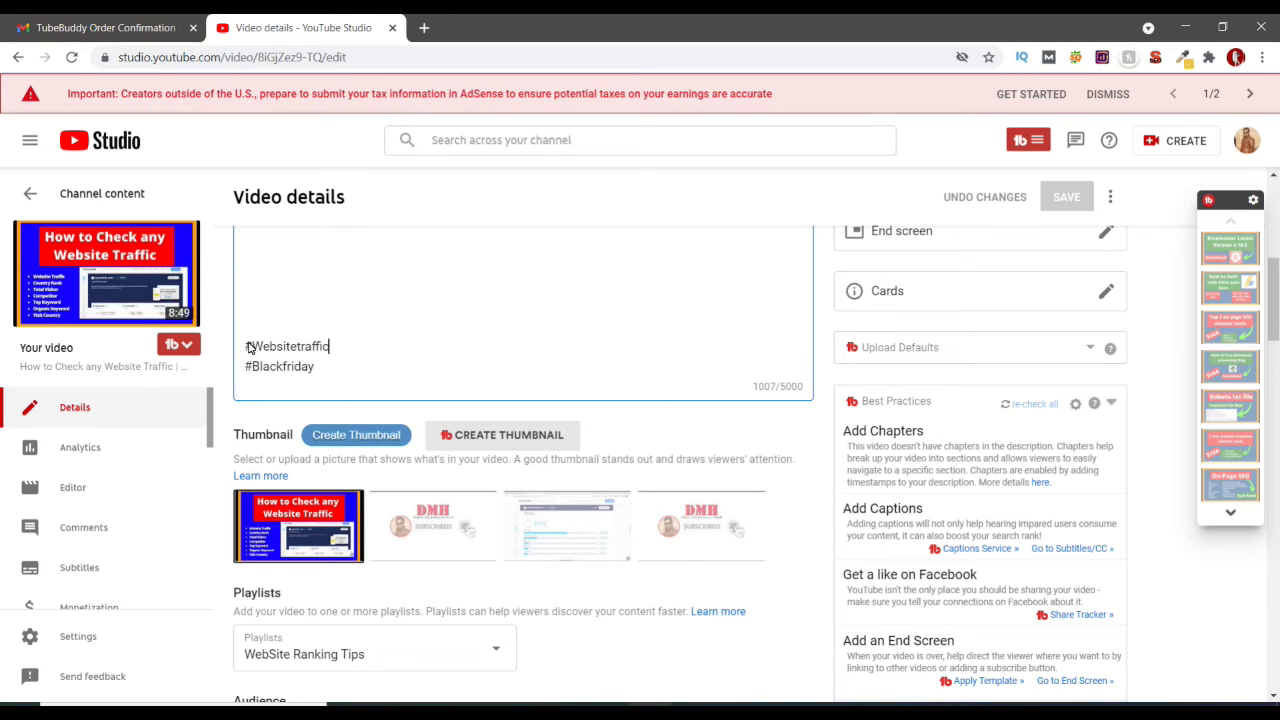
drag(246, 348, 381, 358)
click(358, 348)
scroll(371, 368, down, 9)
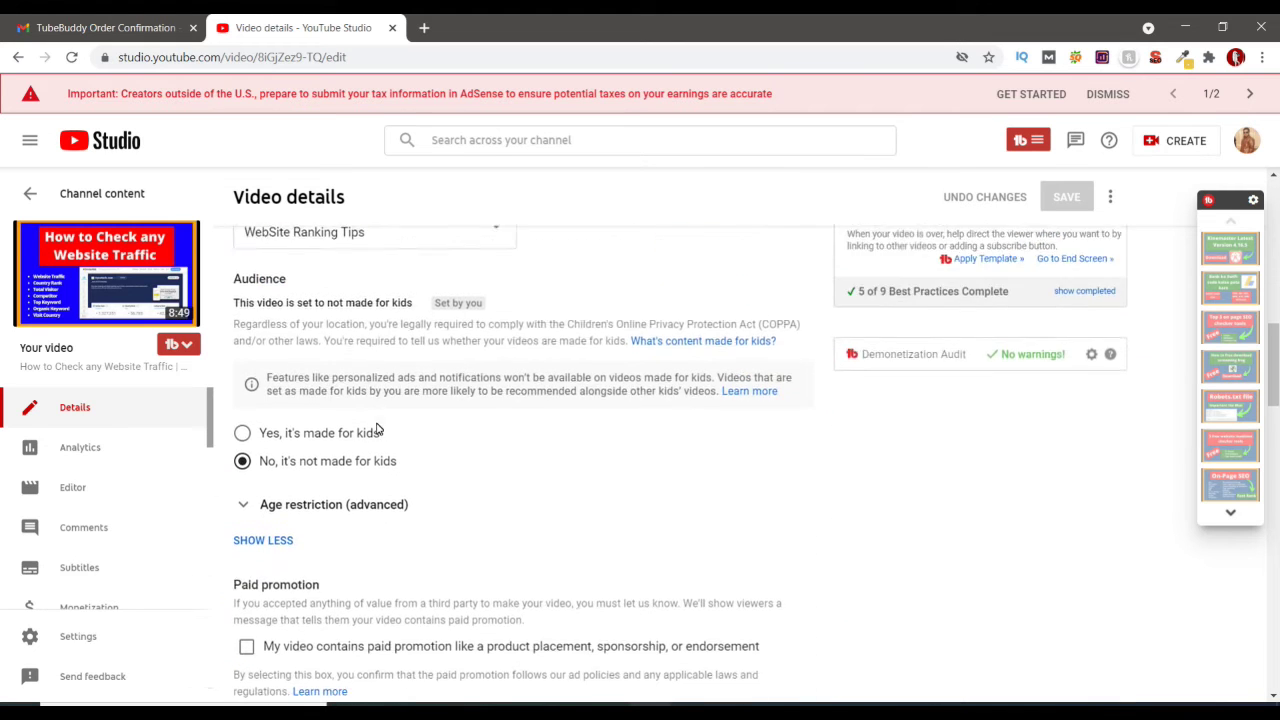
scroll(397, 450, down, 3)
scroll(463, 440, up, 2)
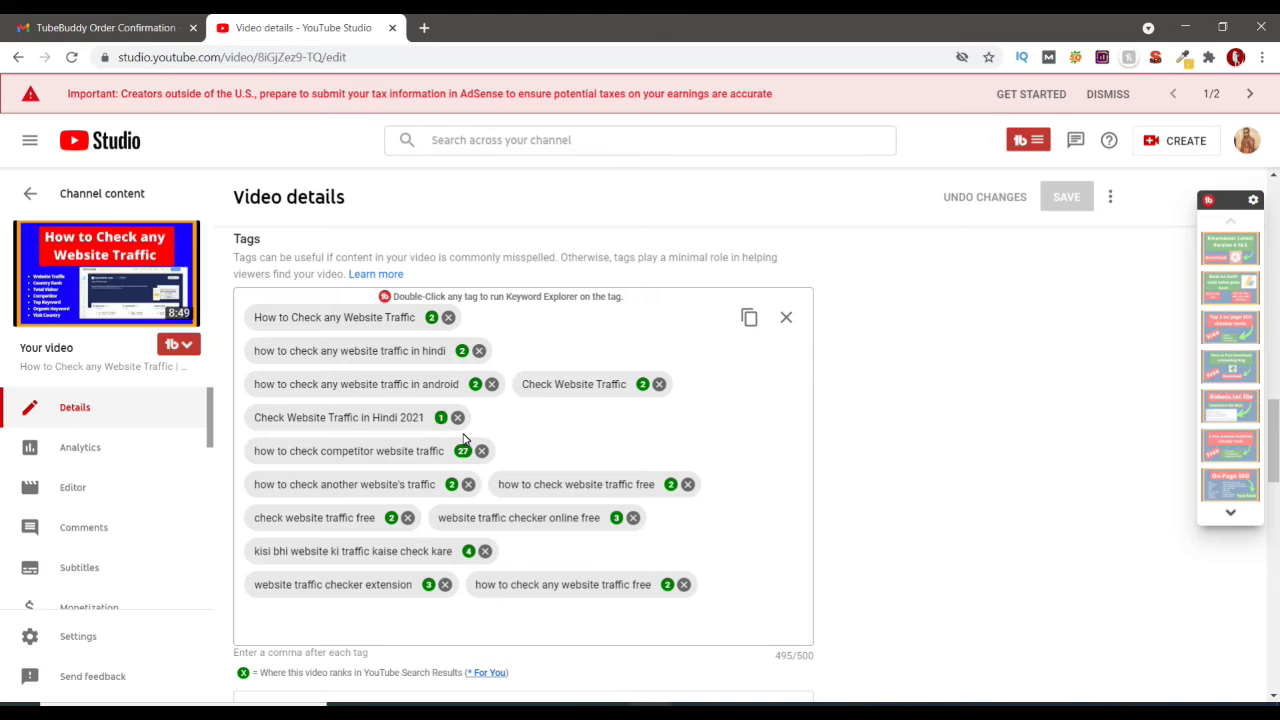
Open YouTube in a new tab and copy the phrase "How to Check any Website Traffic" from the video's title in Studio.
click(424, 27)
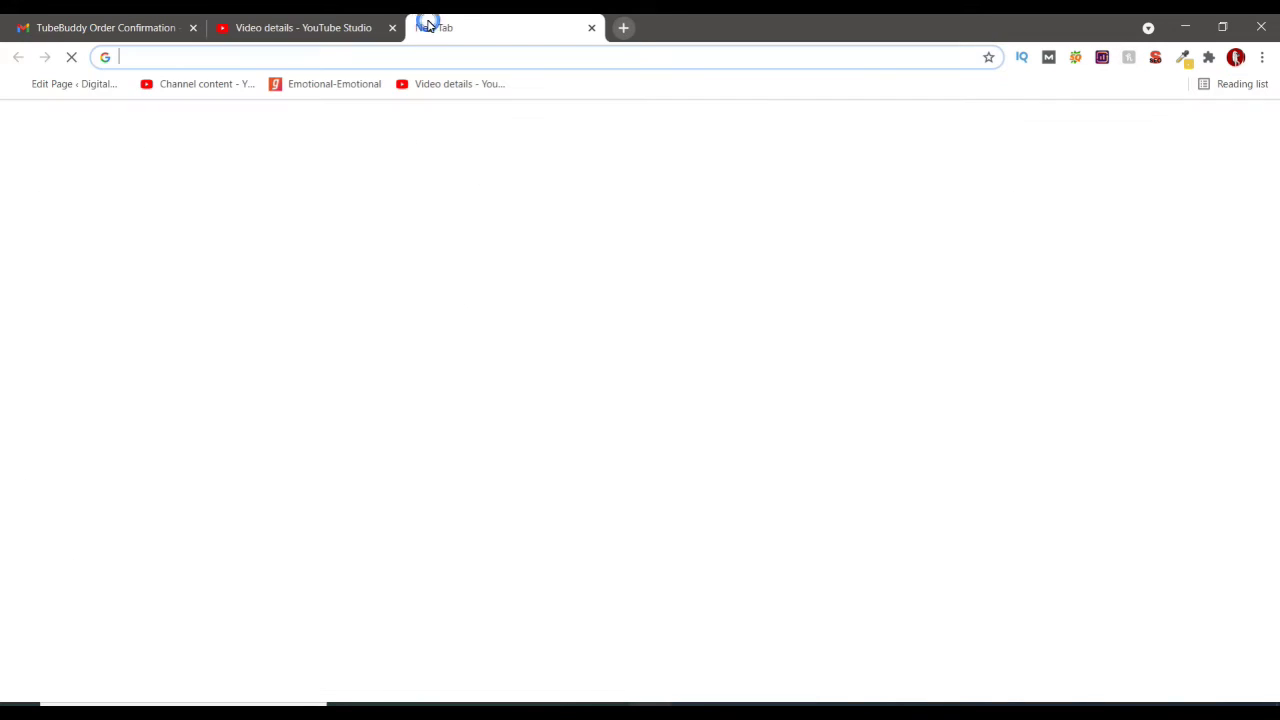
click(546, 436)
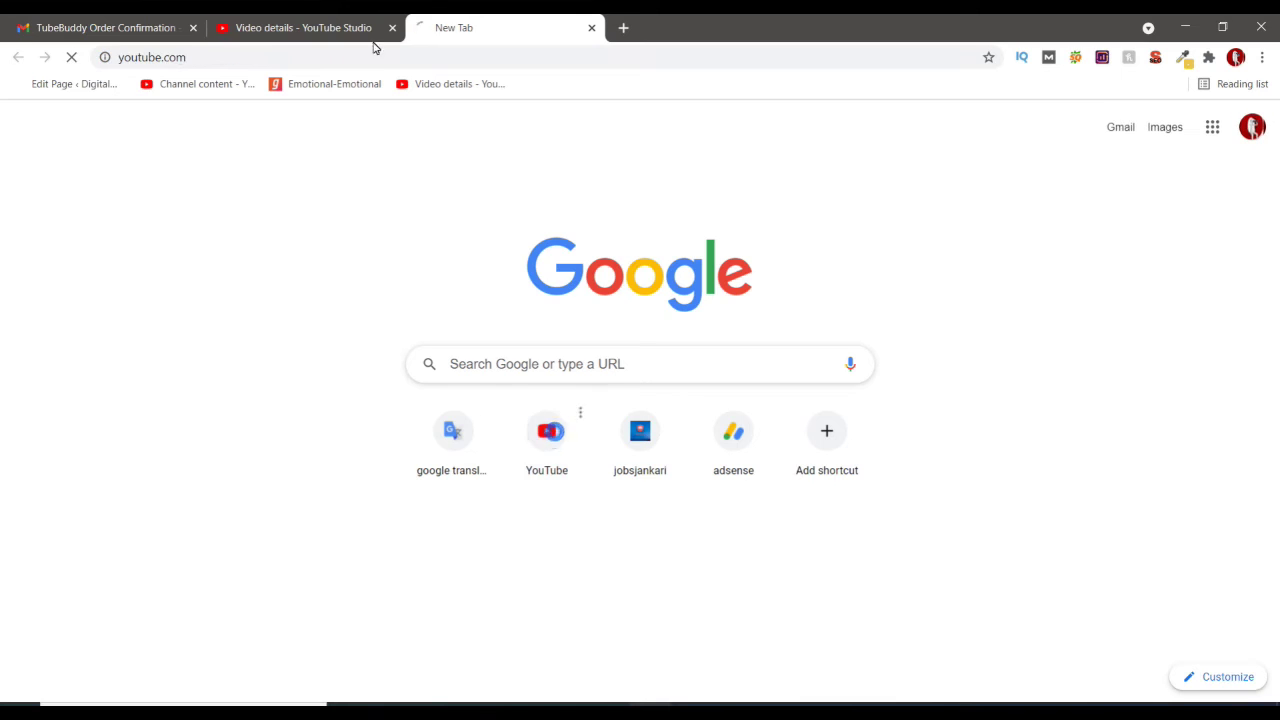
click(260, 27)
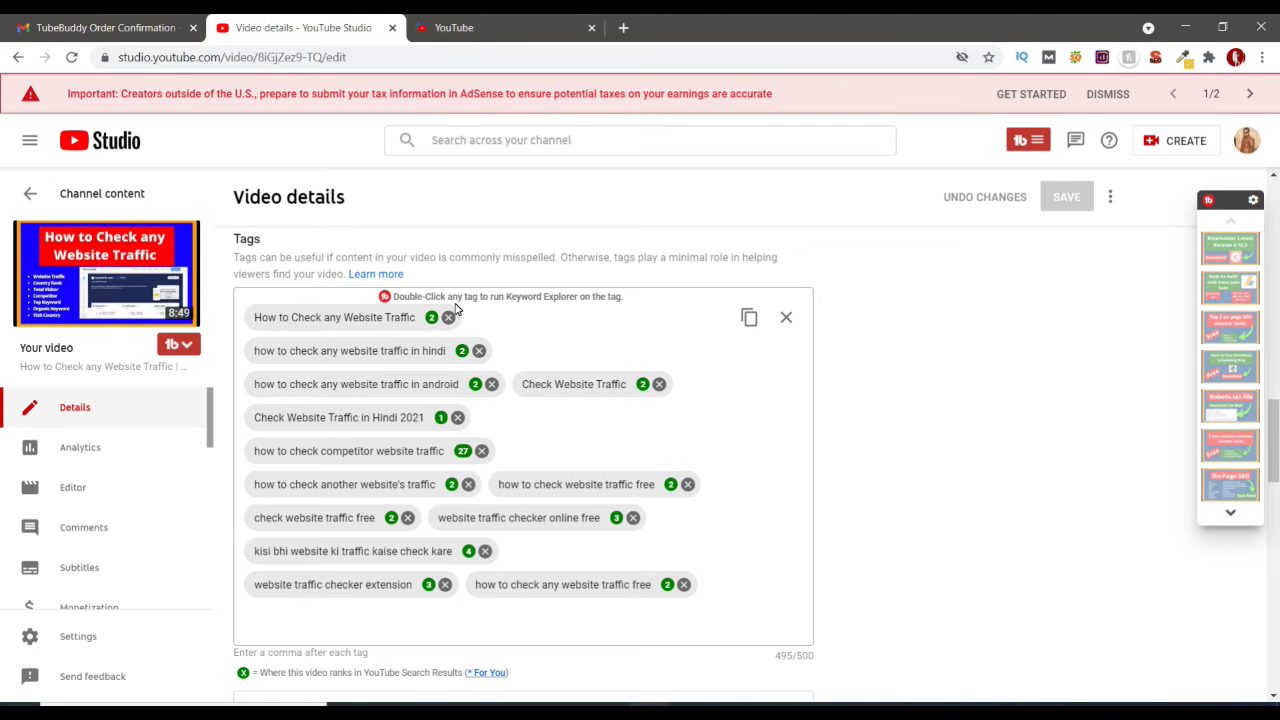
scroll(455, 308, up, 15)
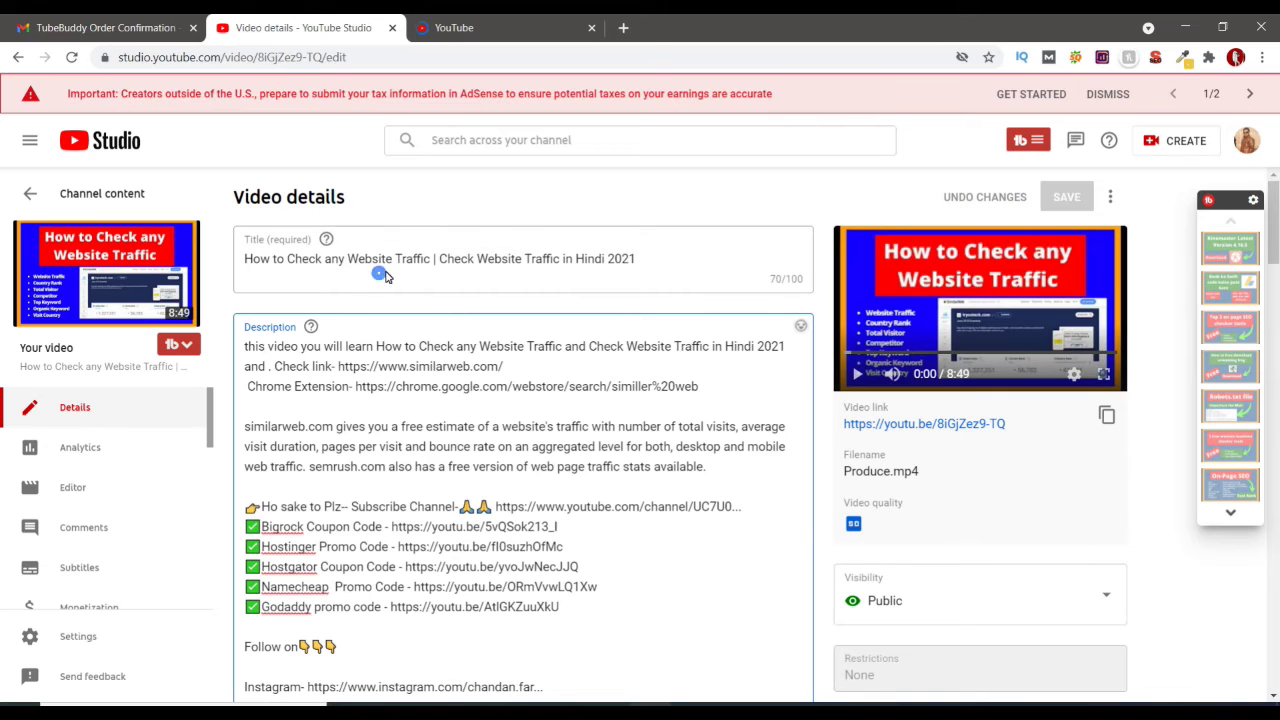
click(428, 264)
key(Home)
click(337, 251)
double_click(430, 259)
drag(428, 260, 243, 261)
key(ctrl+c)
Enter "How to Check any Website Traffic" in YouTube's search to bring up its suggestions.
click(464, 27)
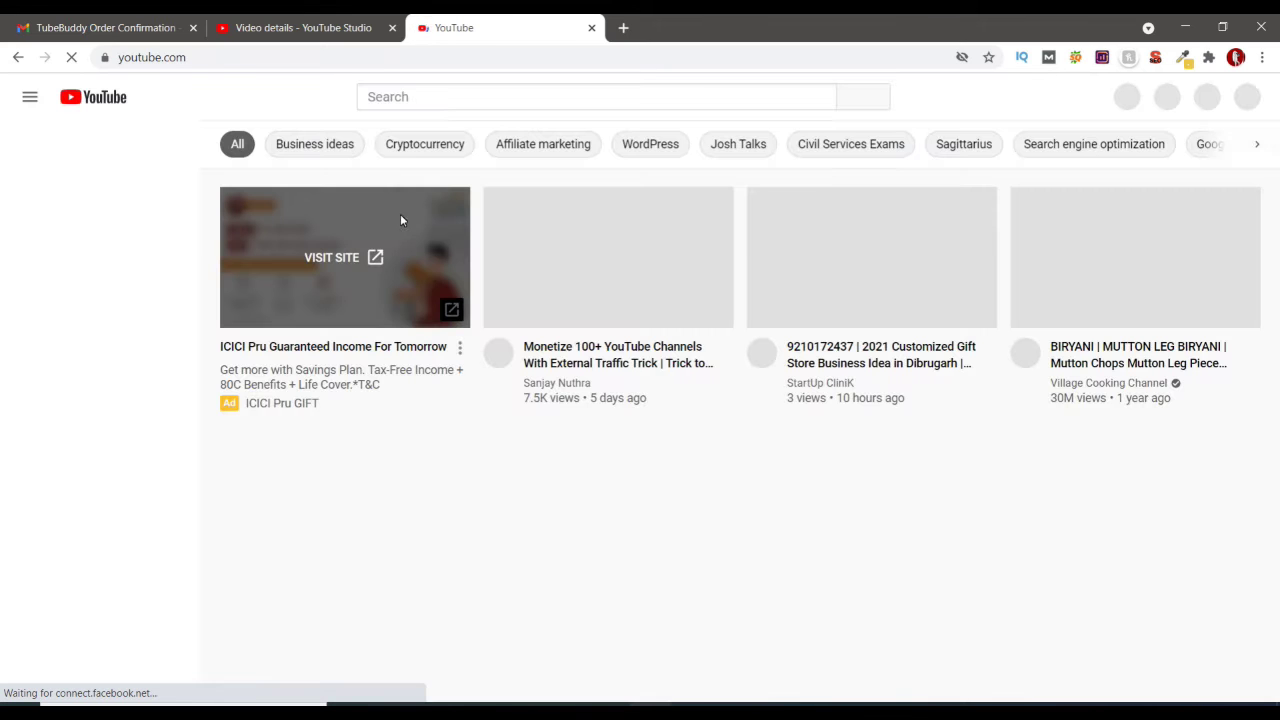
click(393, 101)
key(ctrl+v)
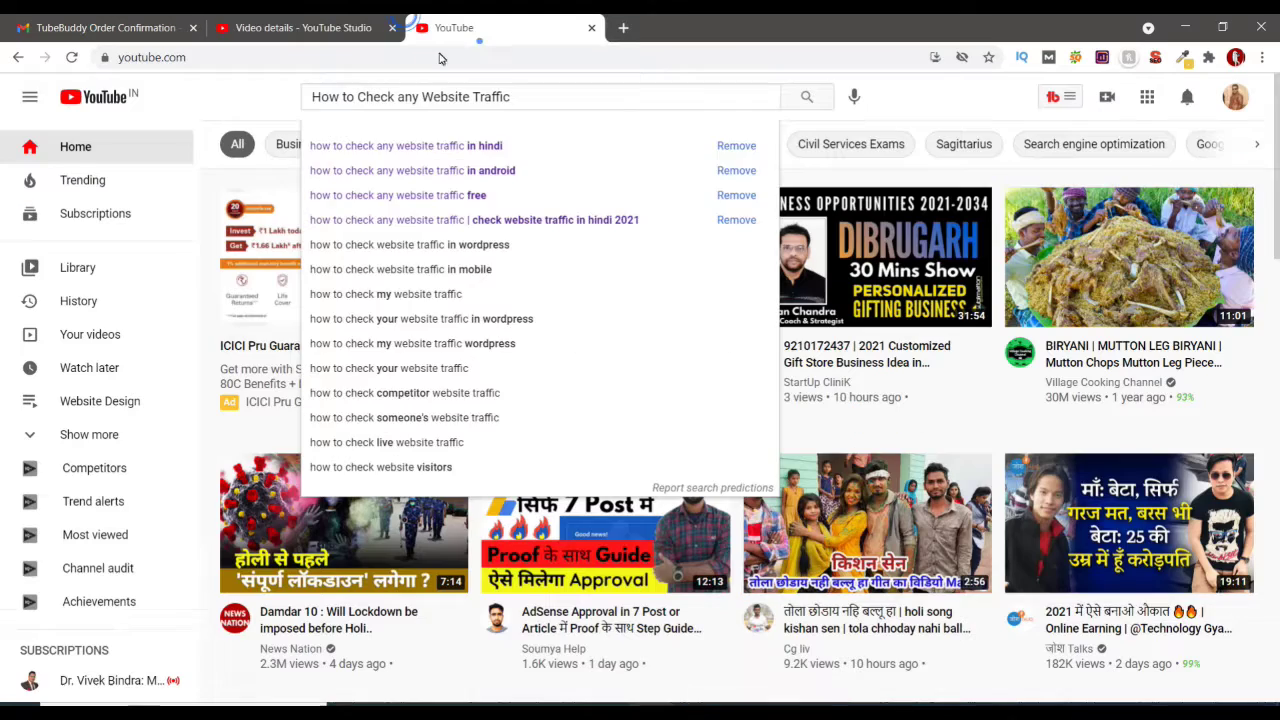
Compare the YouTube search suggestions with the tags of the website traffic video in Studio.
key(ctrl+shift+Tab)
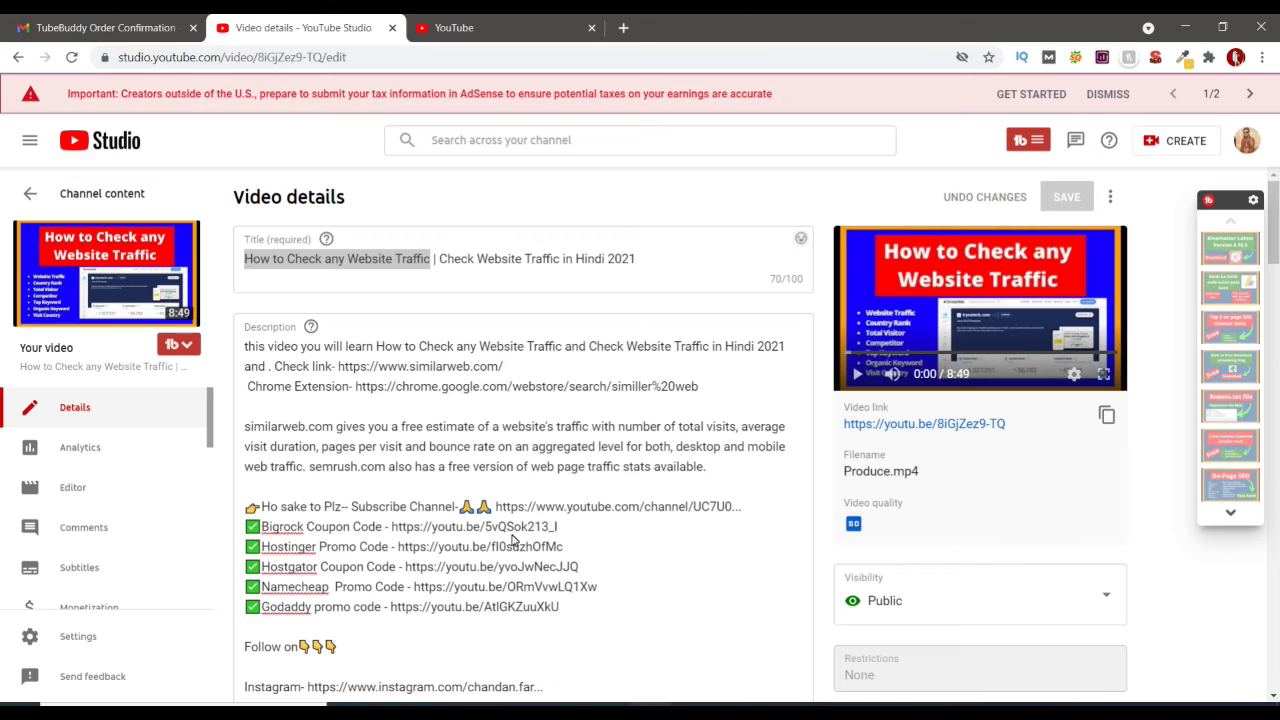
scroll(528, 530, down, 15)
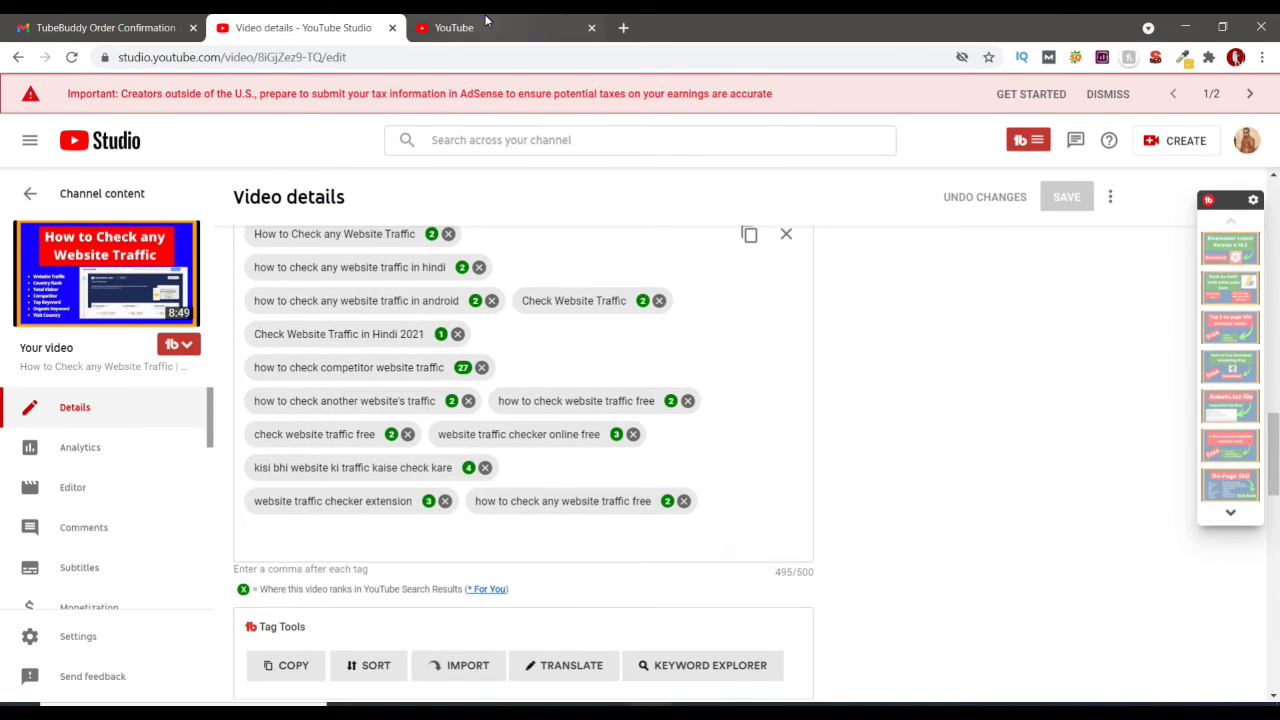
key(ctrl+Tab)
key(ctrl+shift+Tab)
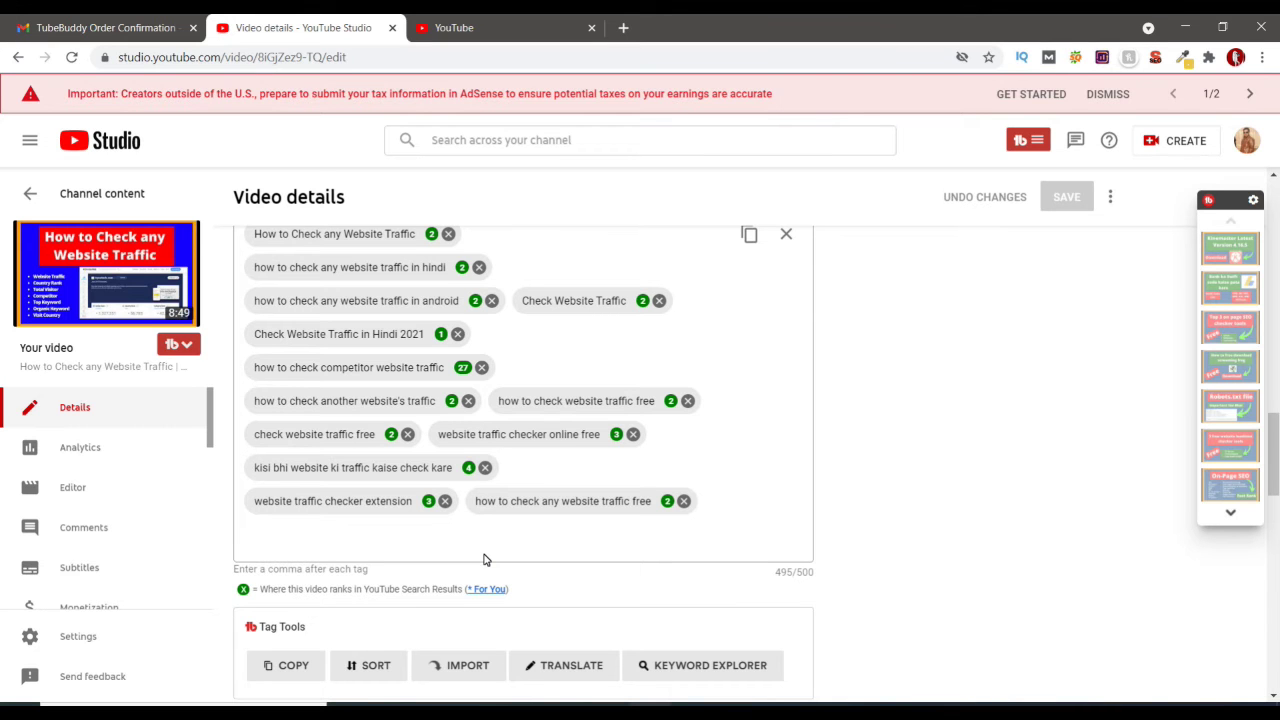
click(527, 27)
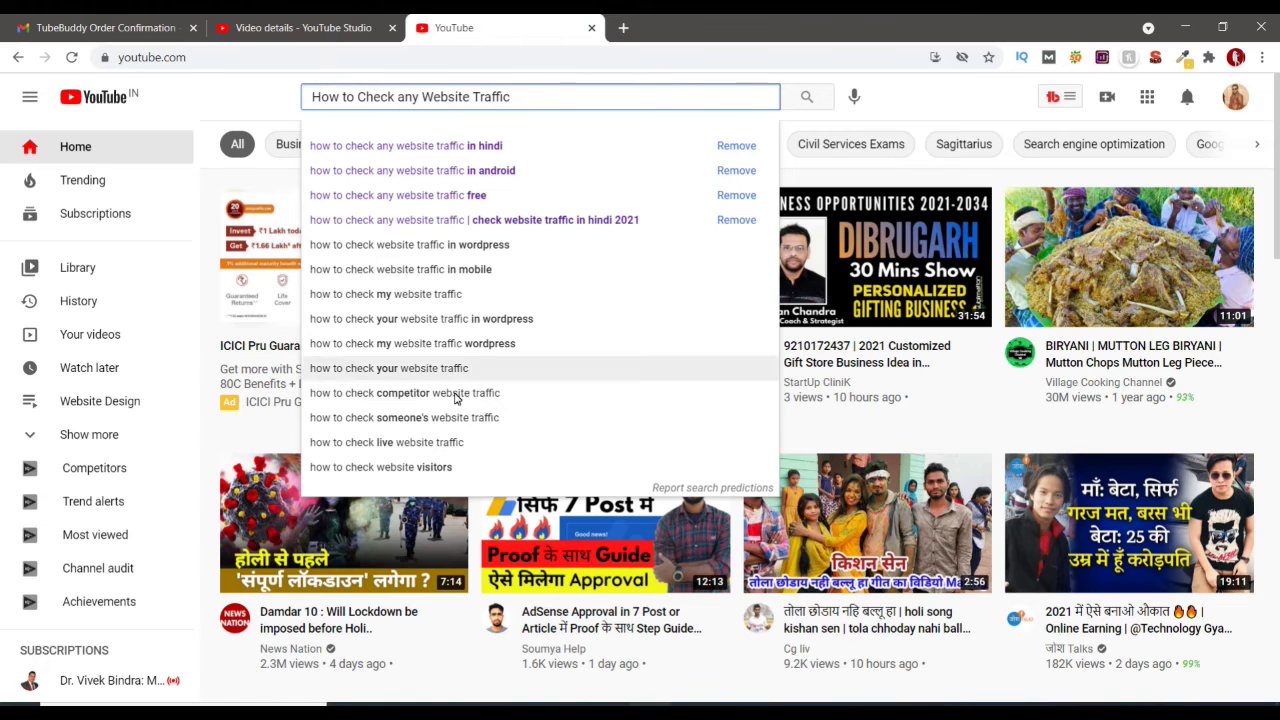
click(297, 27)
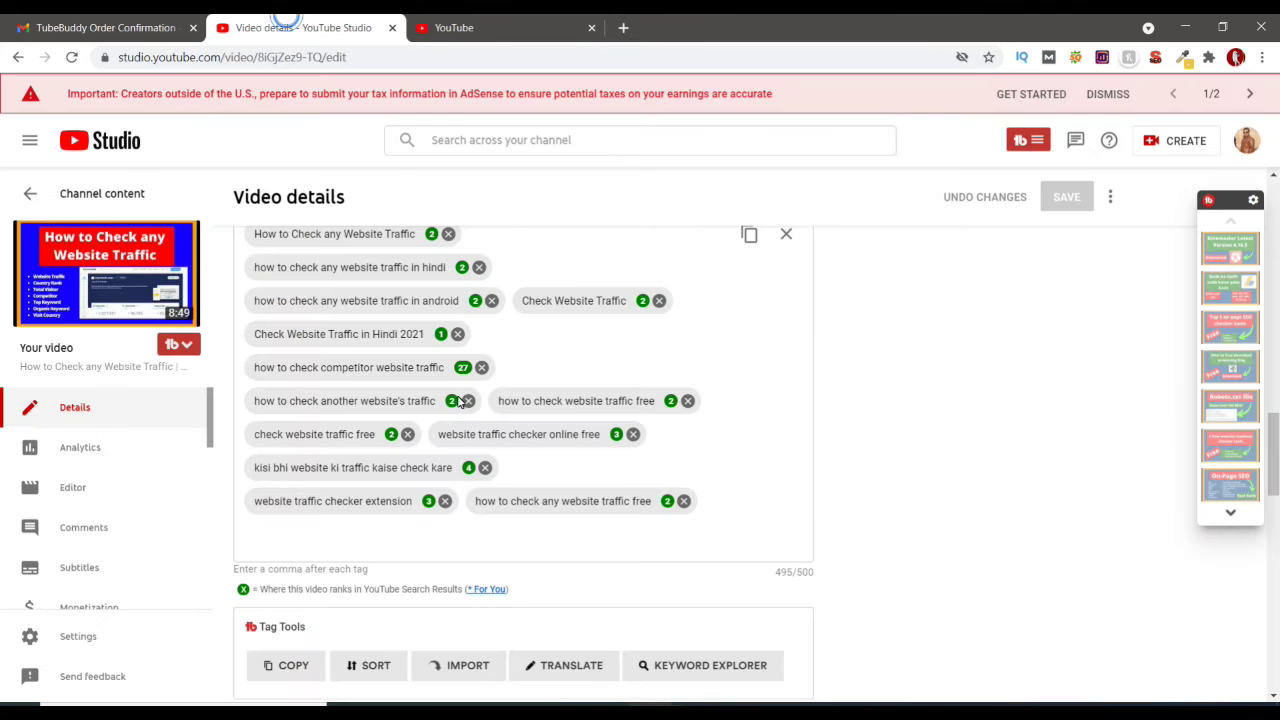
Put the cursor in the video's Tags field and look over the tags and the TubeBuddy tag tools.
click(443, 547)
click(445, 547)
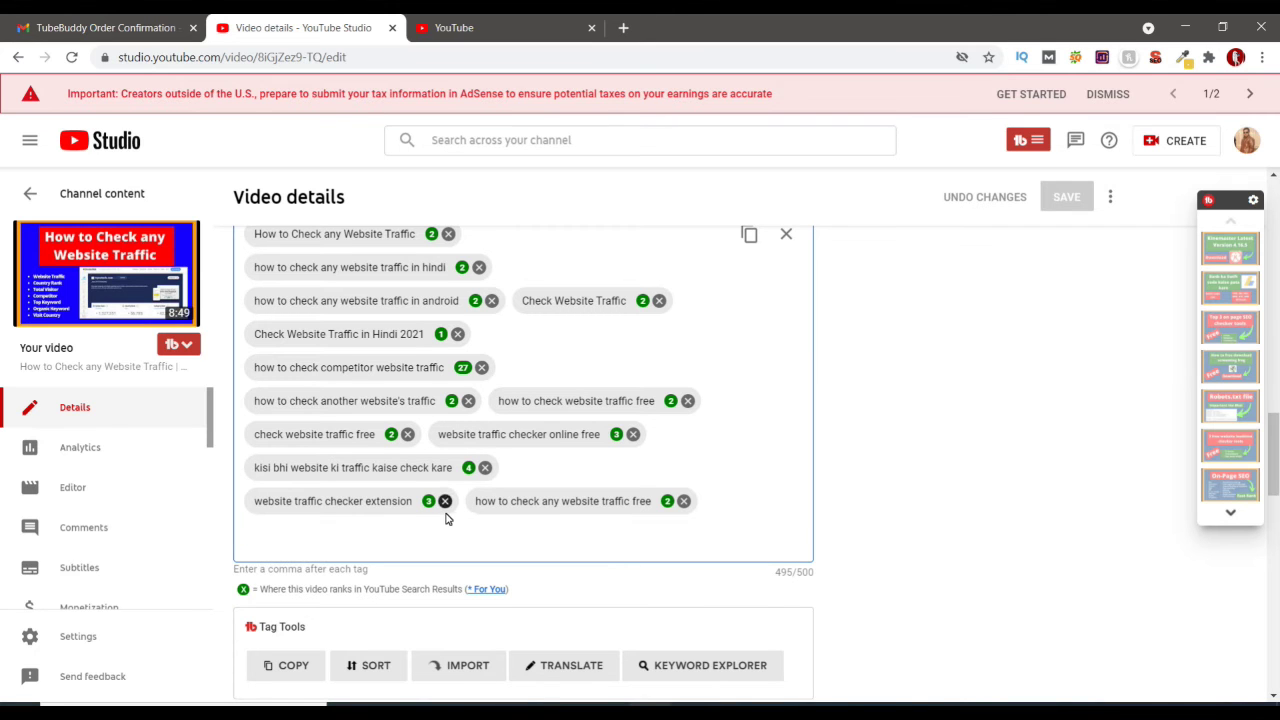
scroll(715, 445, down, 2)
scroll(725, 448, up, 5)
scroll(725, 448, up, 8)
scroll(571, 455, down, 10)
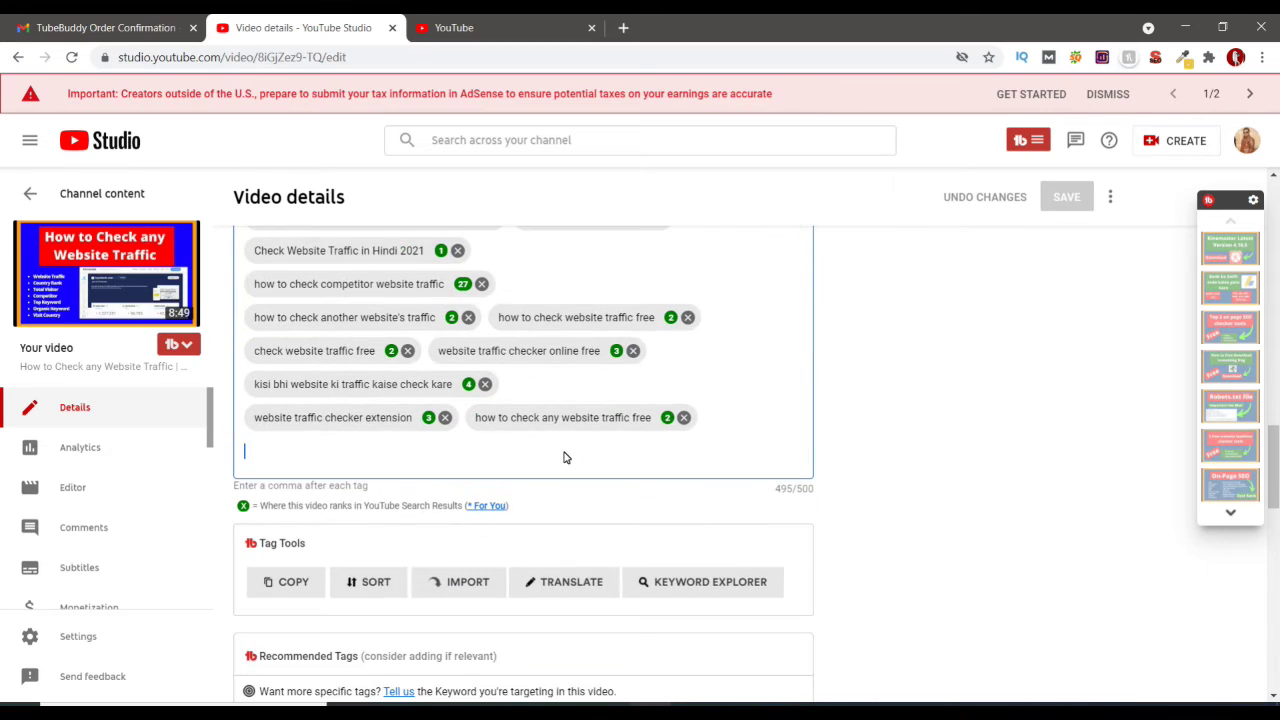
Look over the description's hashtags, the video's current tags and TubeBuddy's list of recommended tags sorted by relevance.
scroll(567, 456, up, 15)
scroll(563, 457, up, 3)
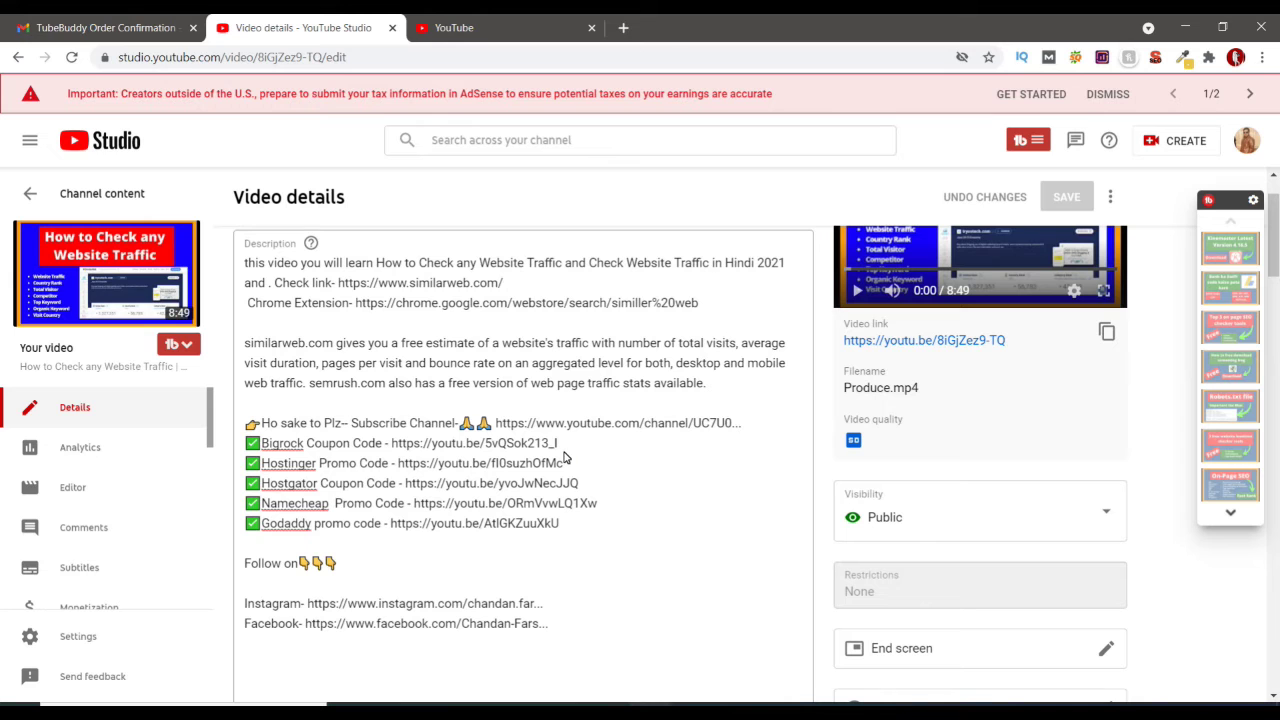
scroll(497, 372, down, 10)
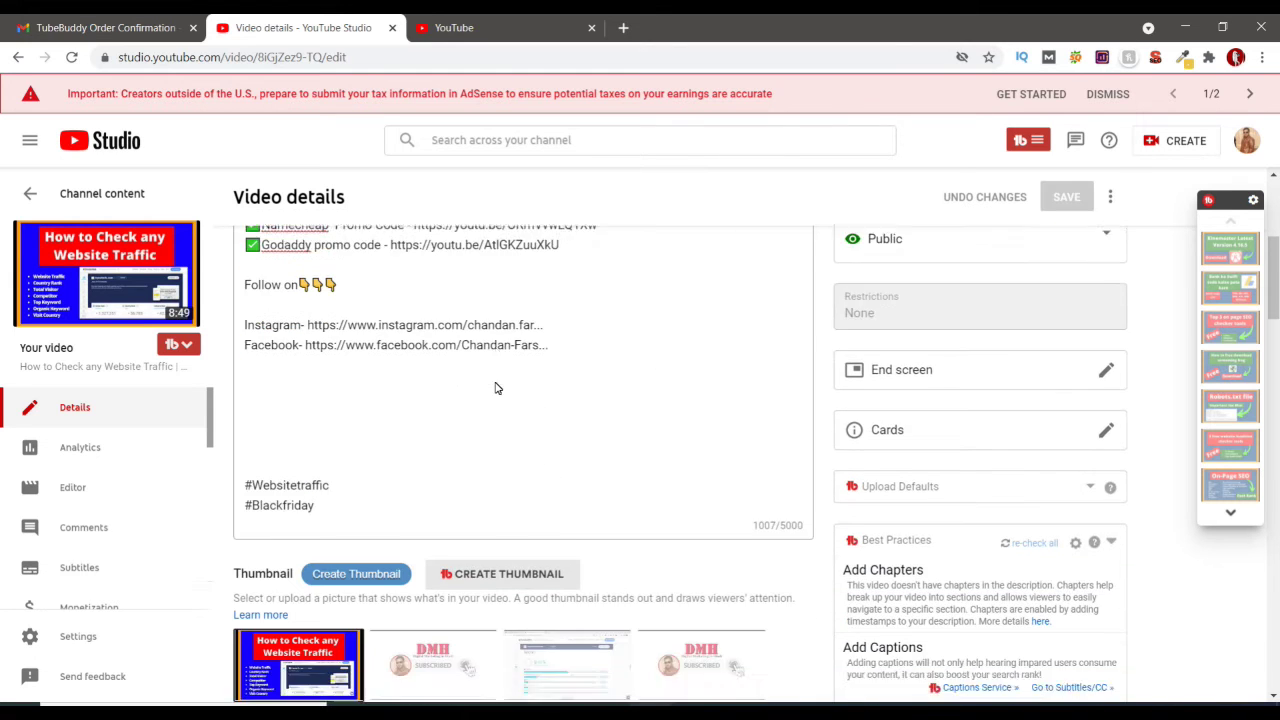
scroll(491, 428, down, 7)
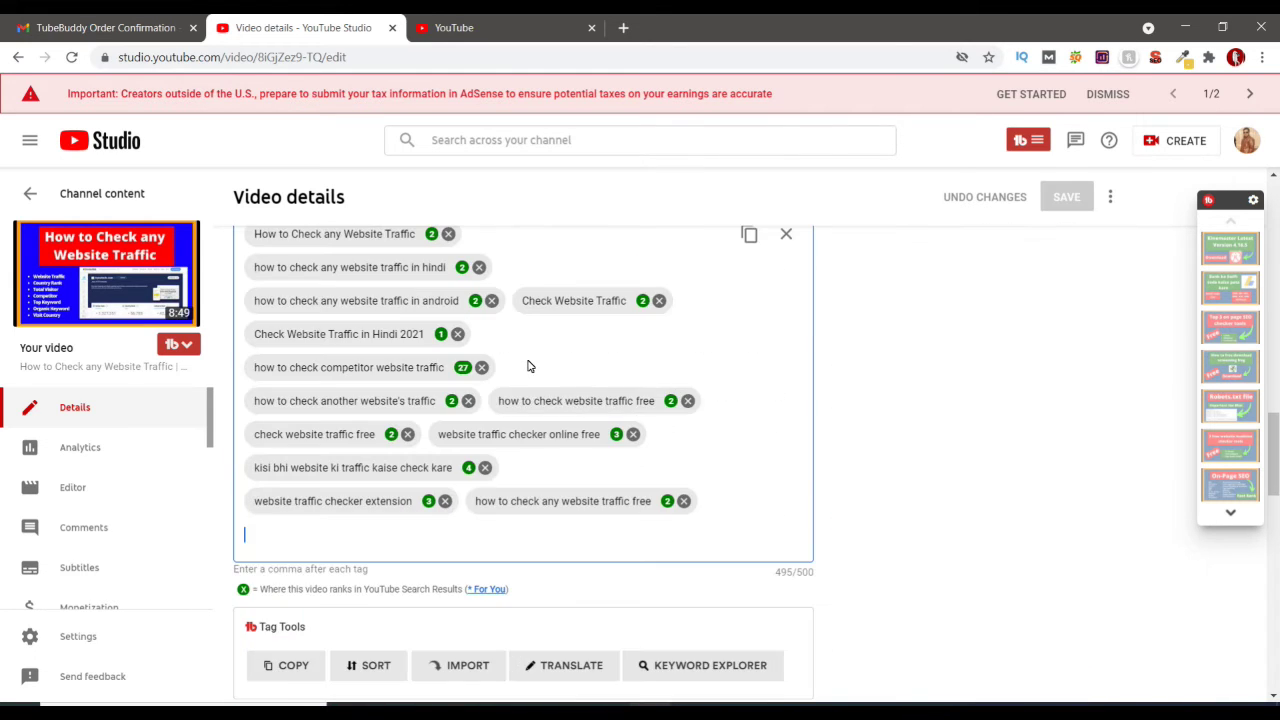
scroll(530, 366, down, 3)
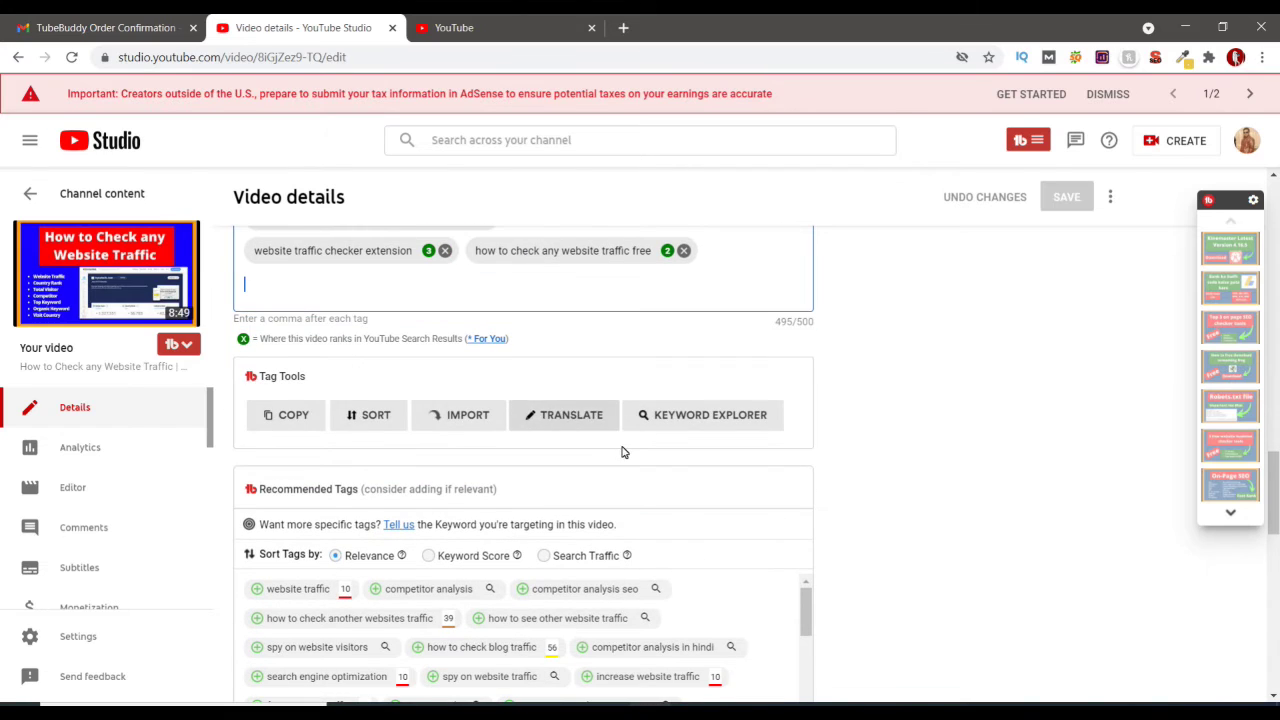
scroll(818, 453, down, 2)
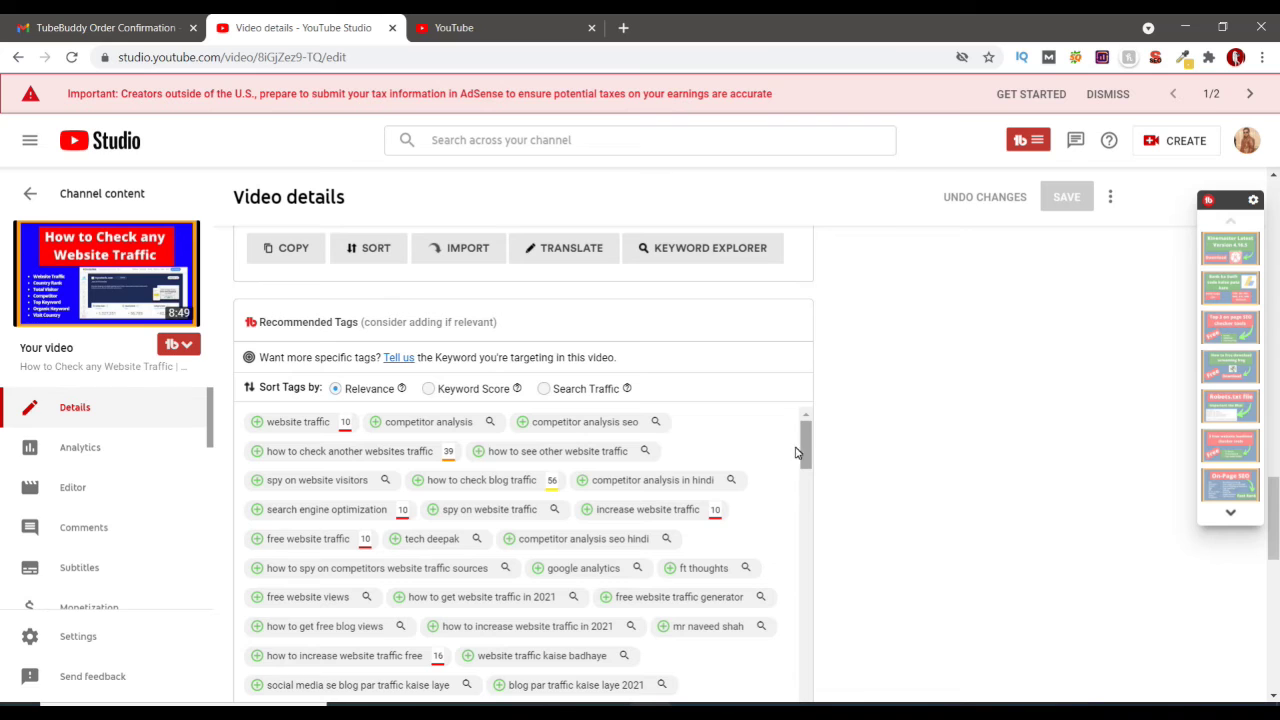
scroll(620, 465, down, 2)
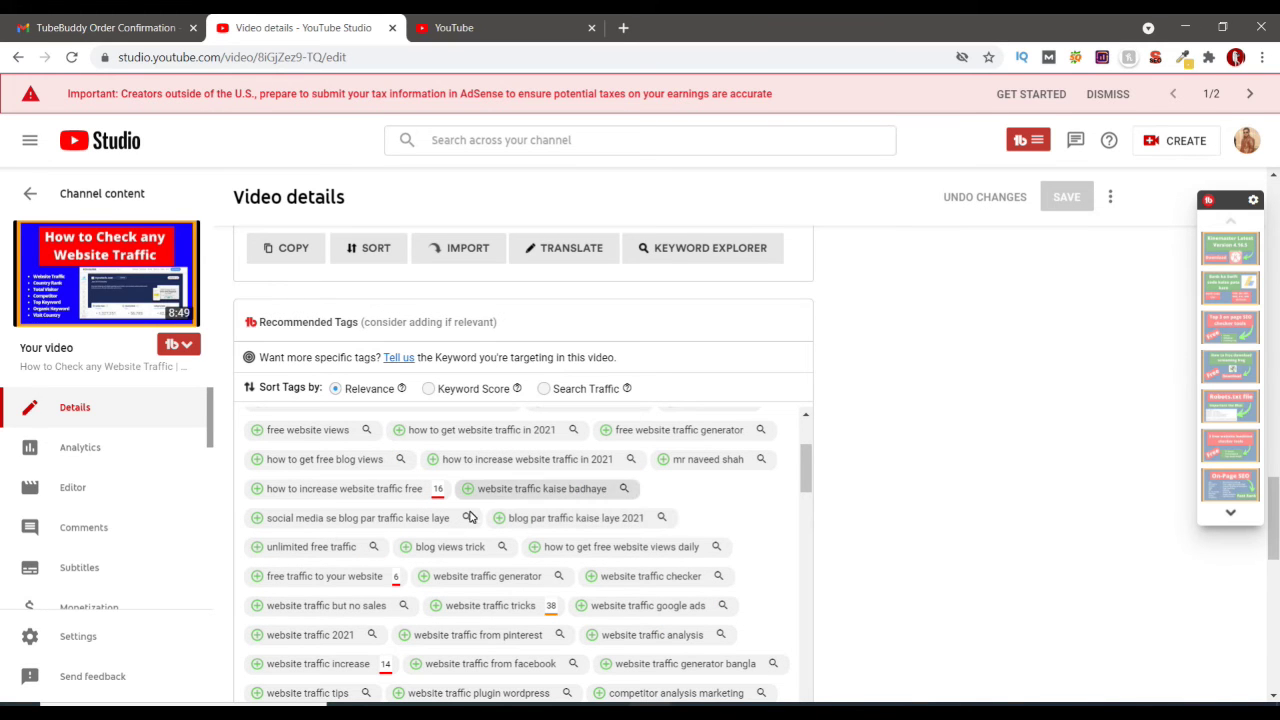
scroll(478, 548, up, 1)
scroll(478, 548, up, 1)
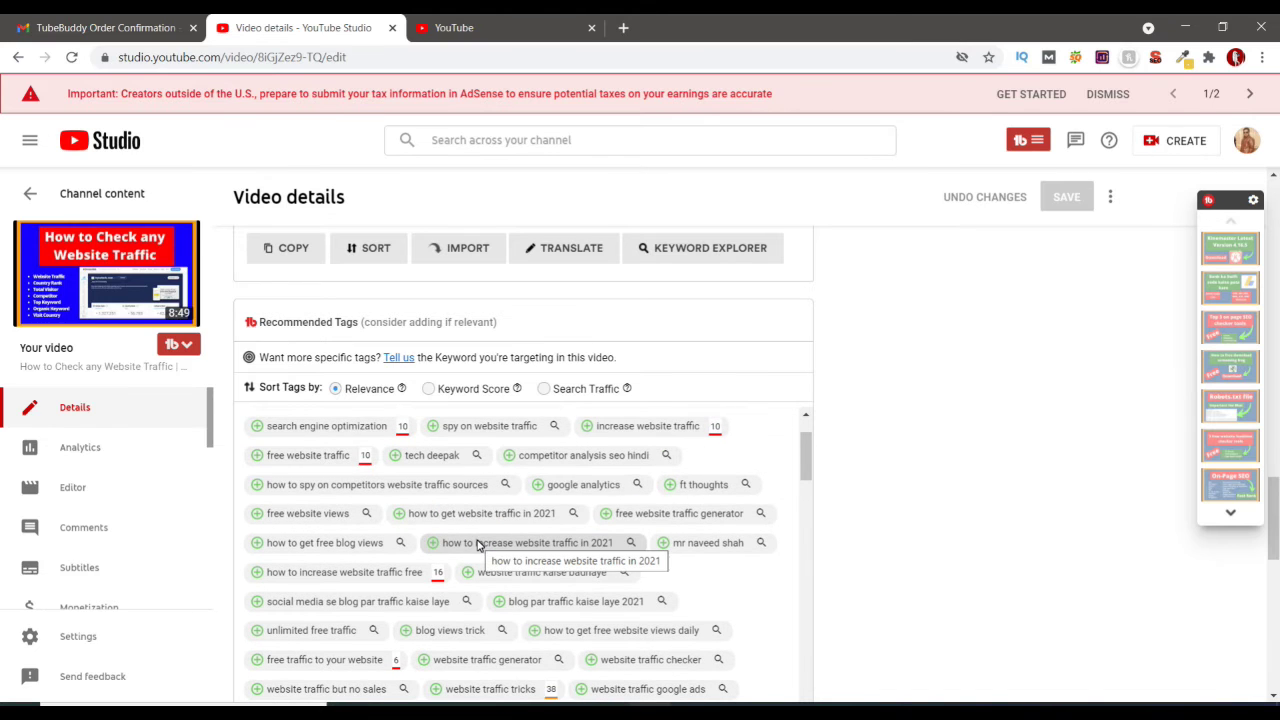
scroll(420, 537, up, 2)
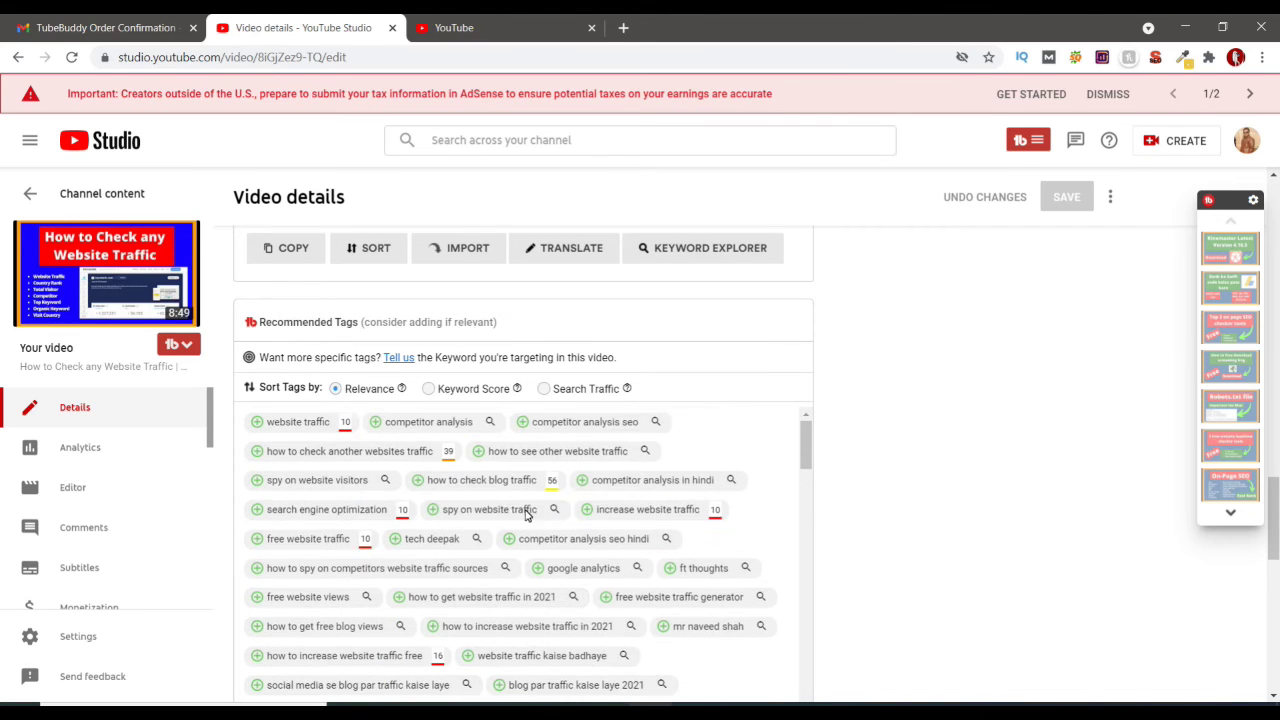
Try adding TubeBuddy's recommended tag "how to check blog traffic" to the video's tags.
click(418, 482)
scroll(462, 518, up, 6)
scroll(500, 560, down, 2)
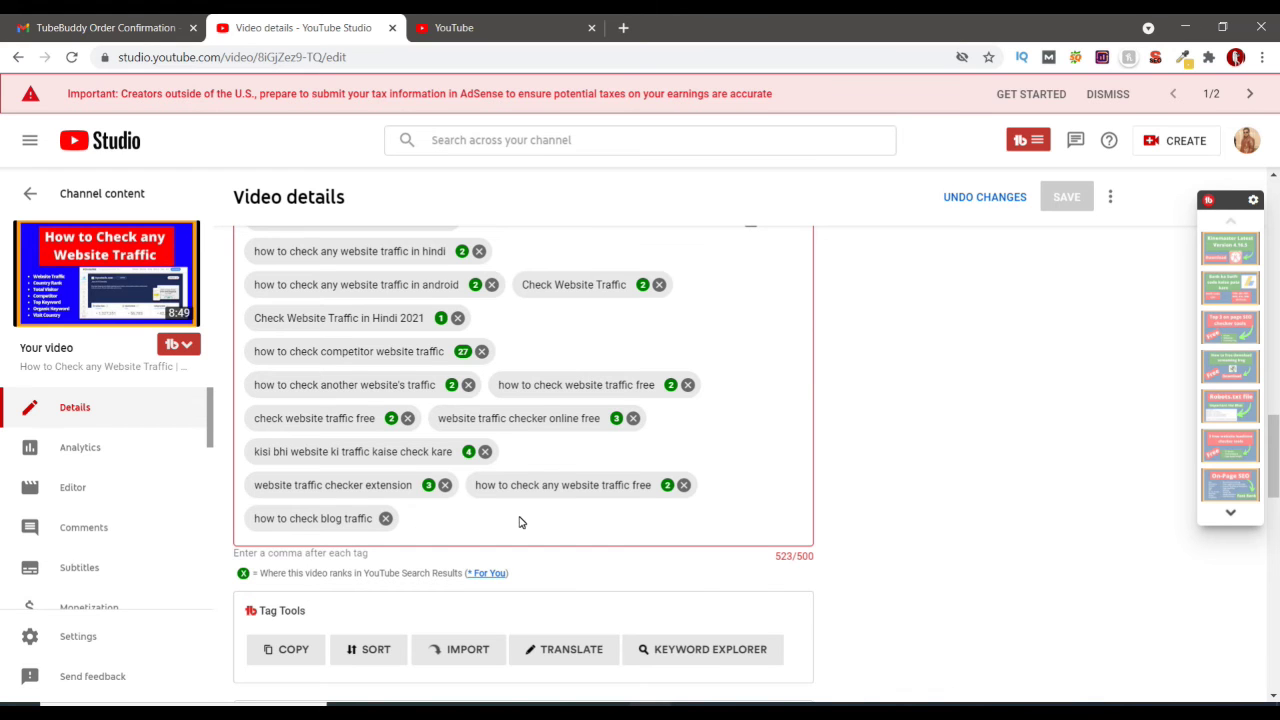
scroll(520, 520, down, 6)
scroll(501, 583, up, 5)
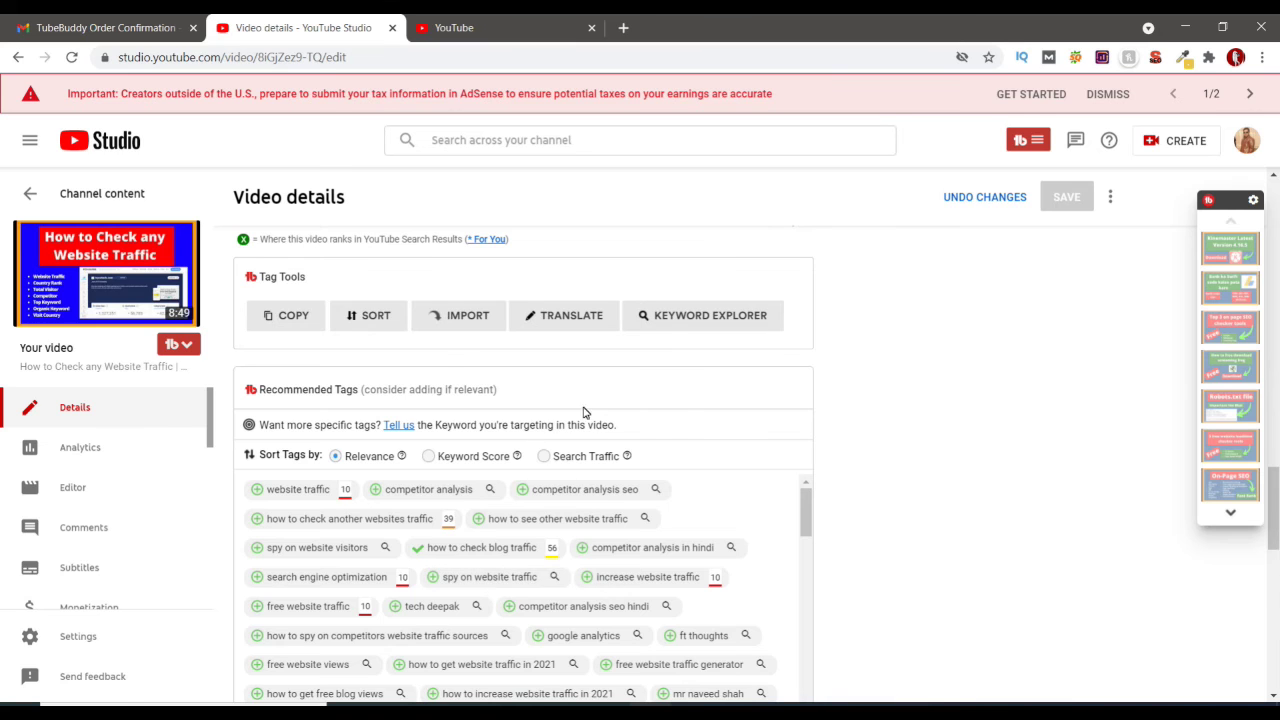
scroll(760, 325, down, 4)
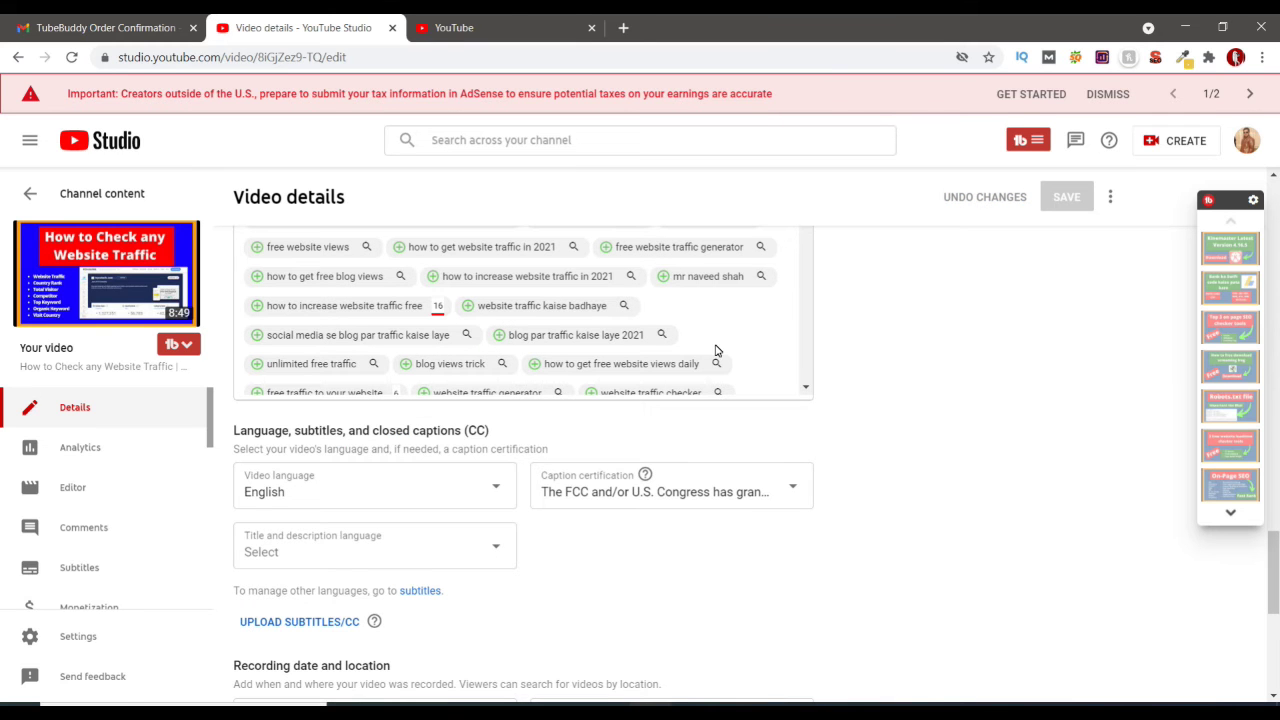
Review the video details from the recommended tags back through the tag list, playlist and thumbnail to the title and description.
scroll(714, 350, up, 3)
scroll(677, 382, up, 3)
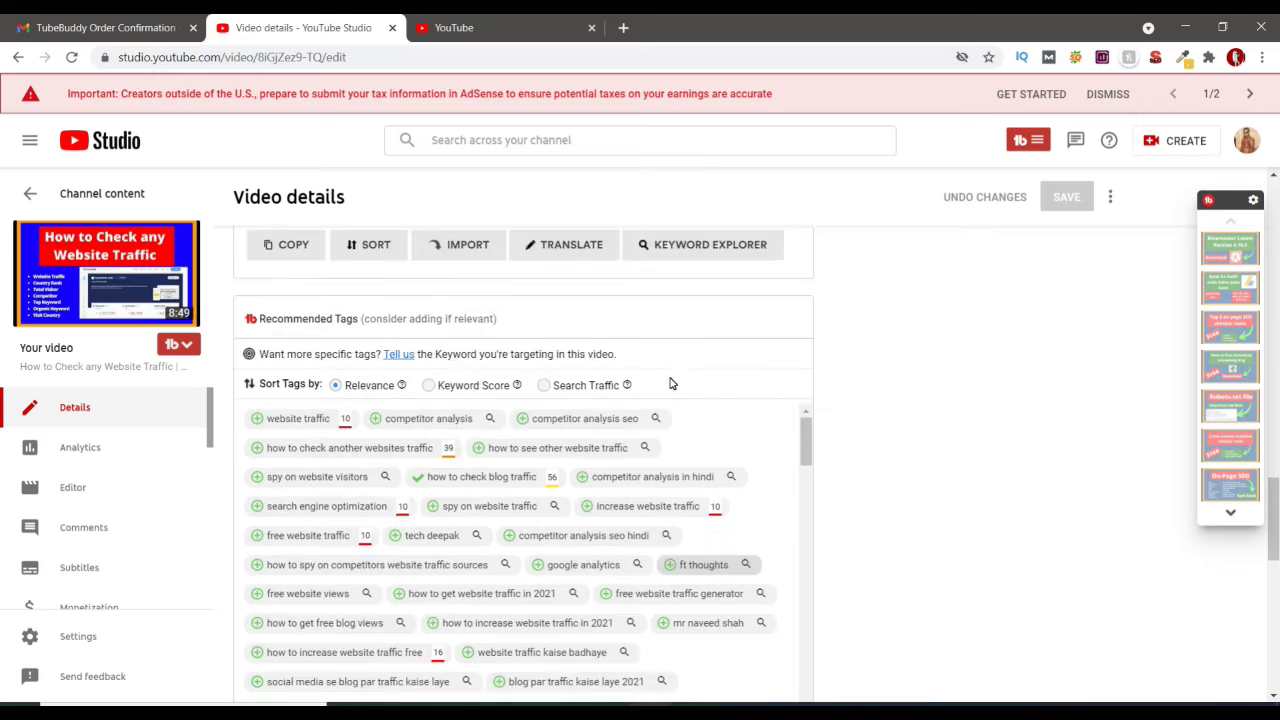
scroll(605, 463, up, 3)
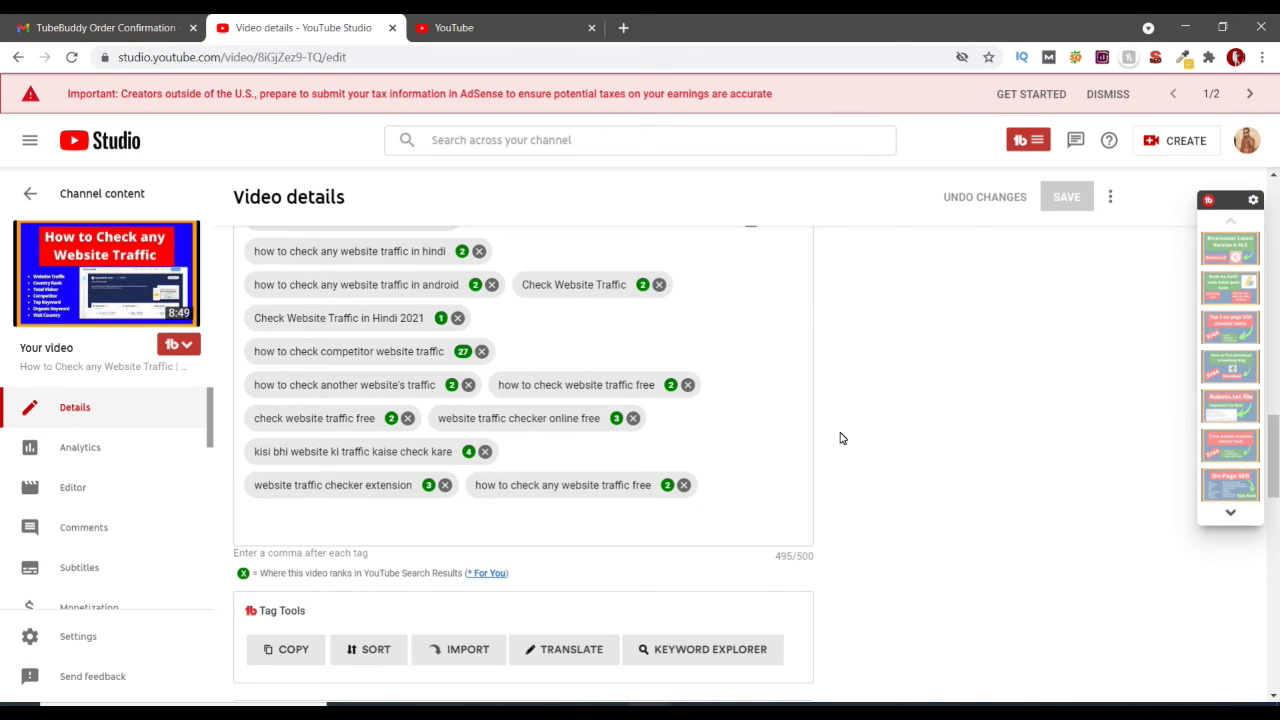
scroll(845, 438, up, 4)
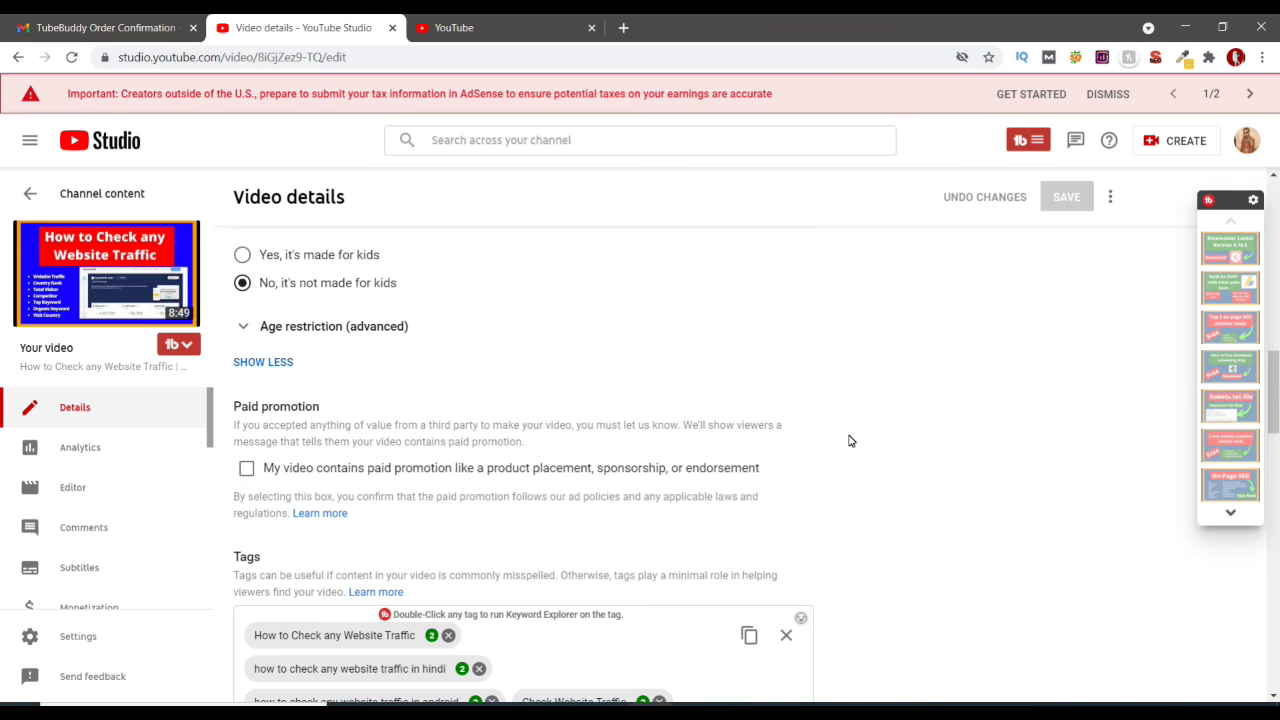
scroll(849, 441, up, 4)
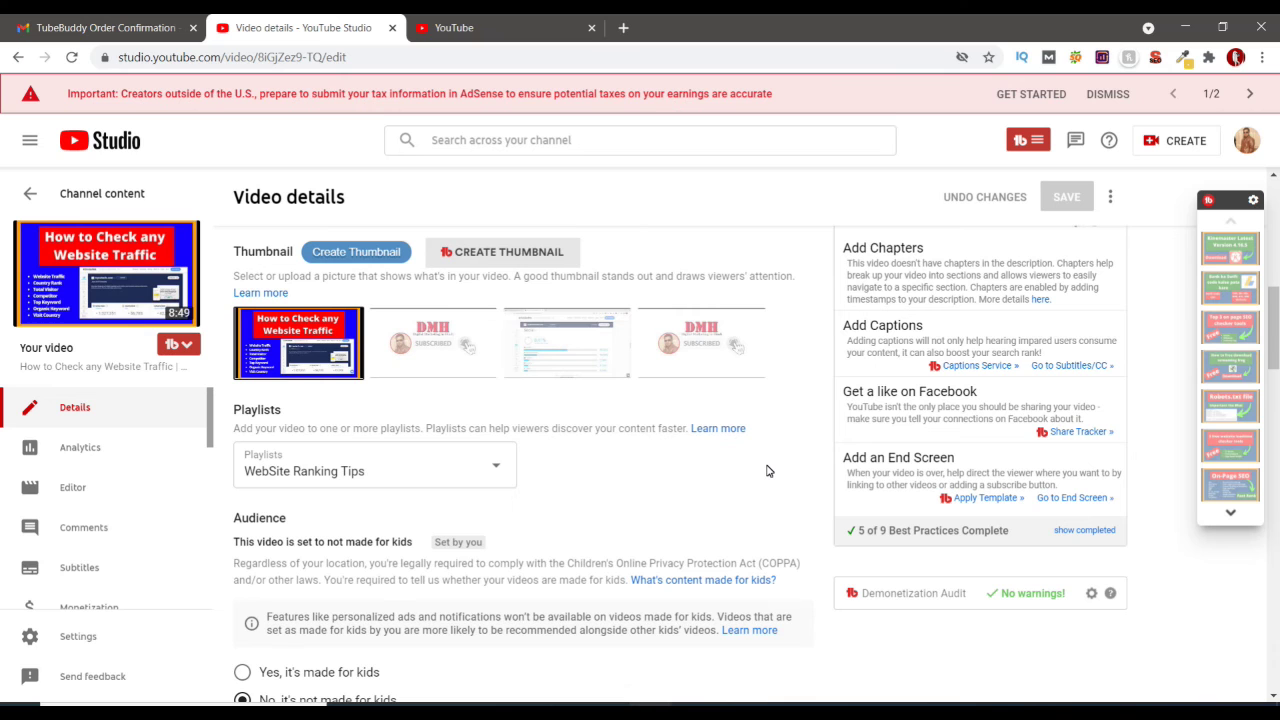
scroll(768, 470, down, 2)
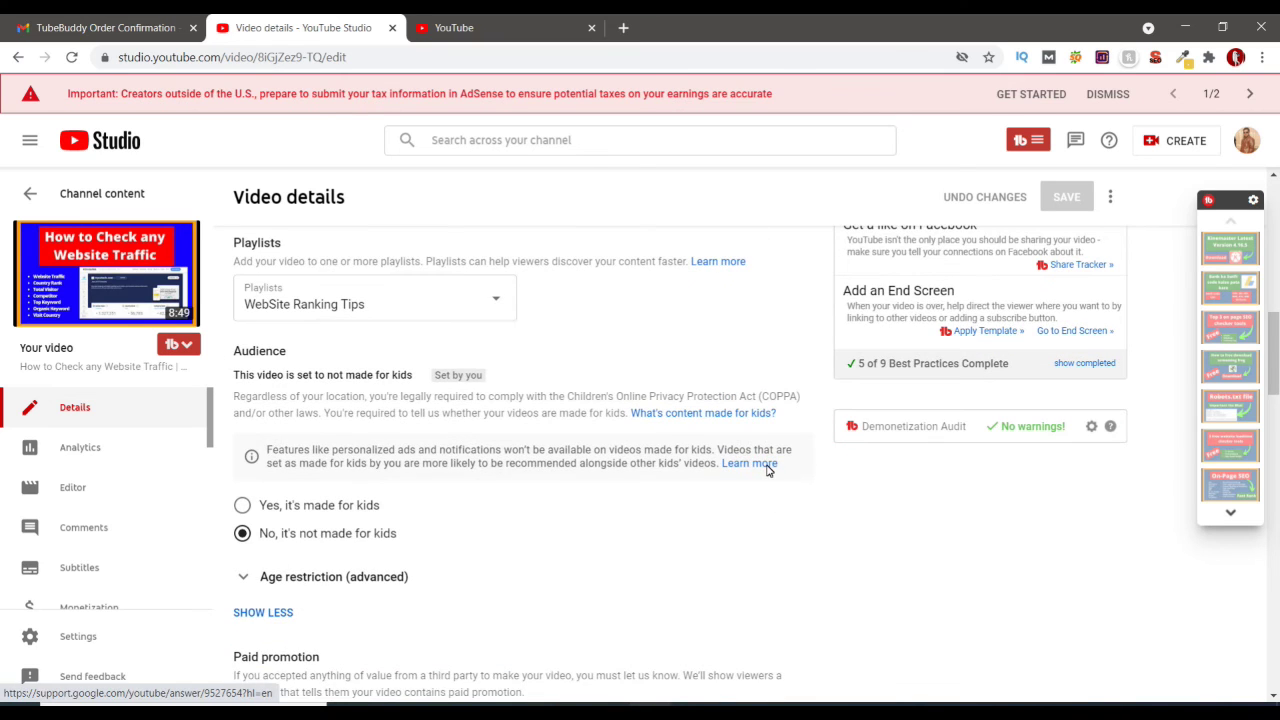
scroll(762, 465, up, 8)
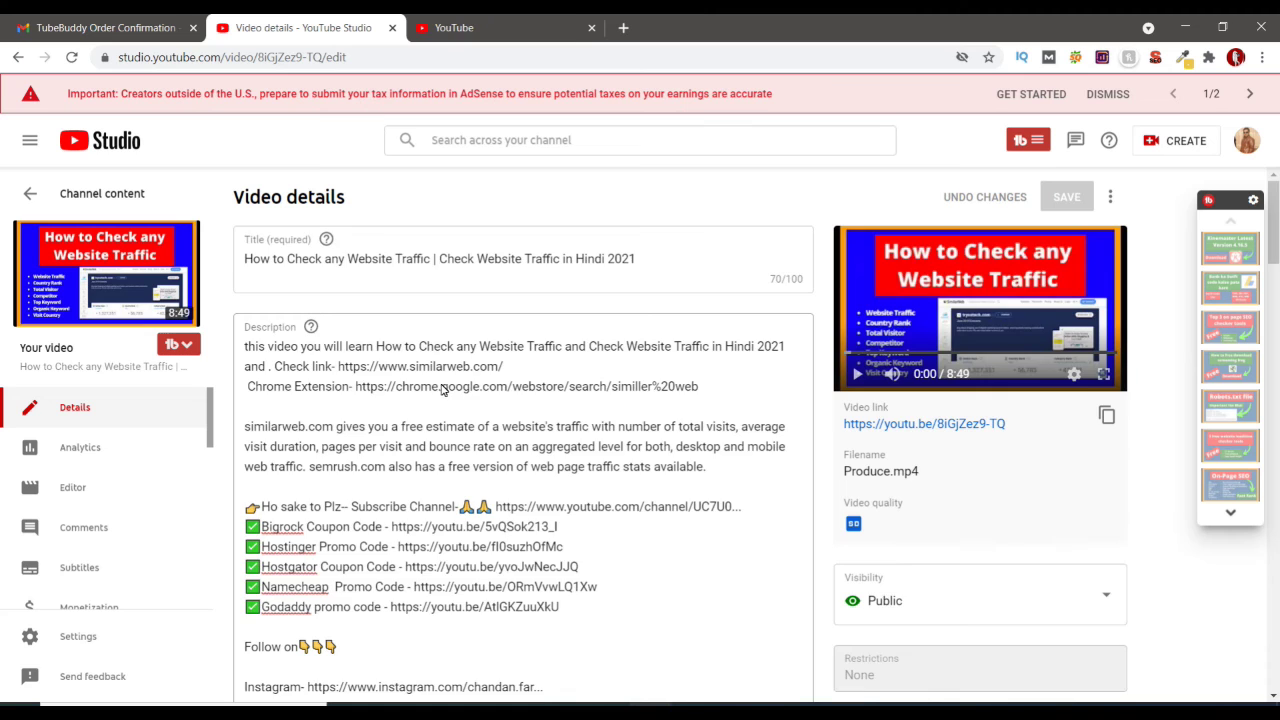
Examine the #Websitetraffic and #Blackfriday hashtags ending the description, and the search rank of each tag in the Tags field.
scroll(445, 390, down, 2)
scroll(445, 390, down, 2)
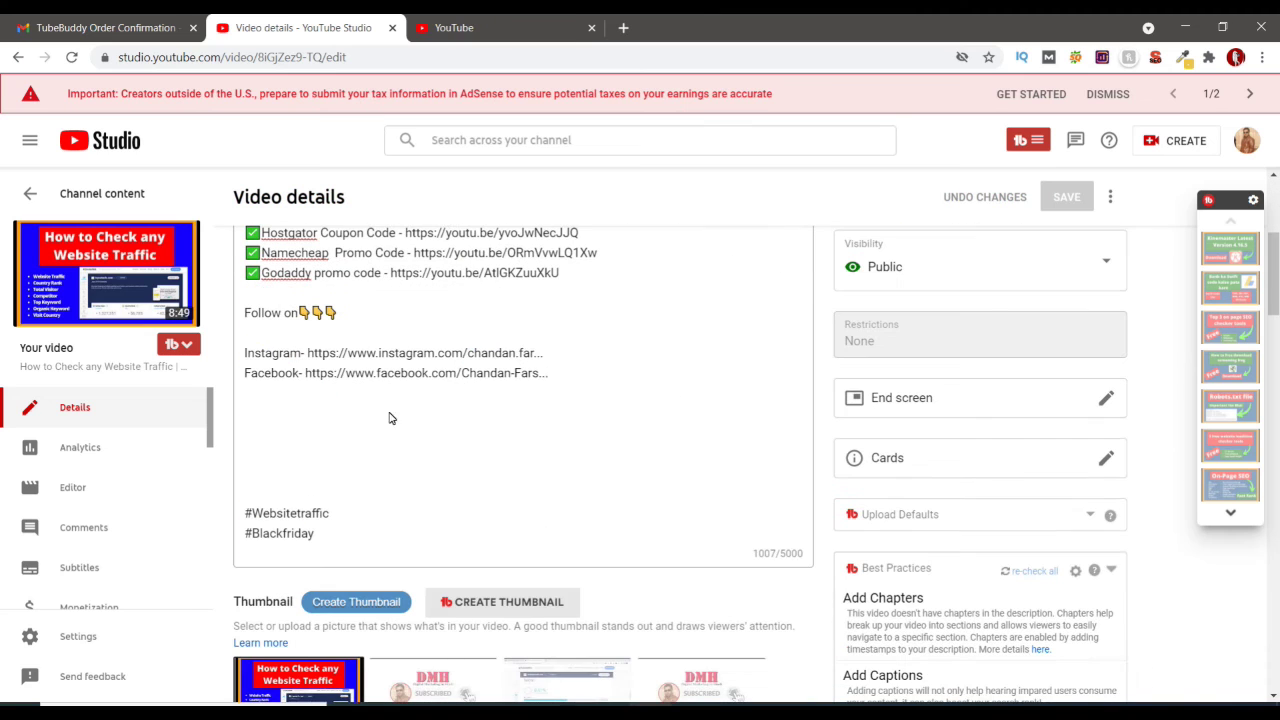
click(287, 514)
scroll(360, 521, down, 7)
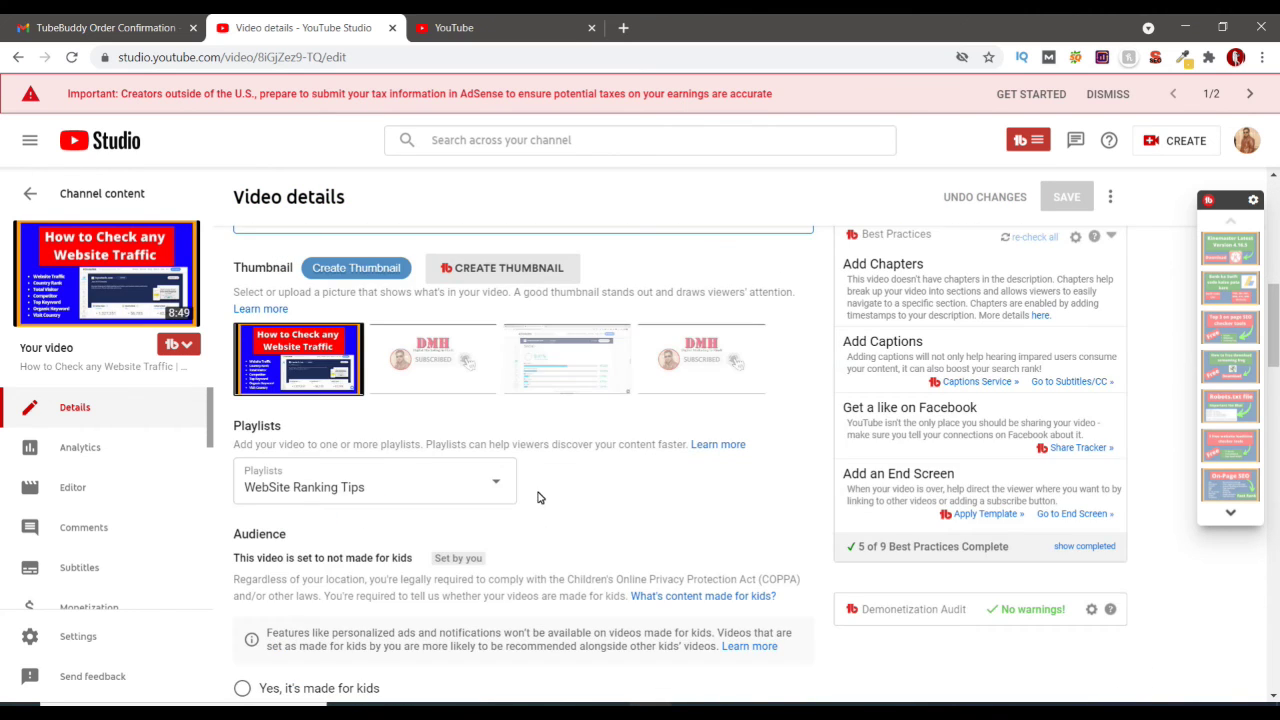
scroll(567, 480, down, 7)
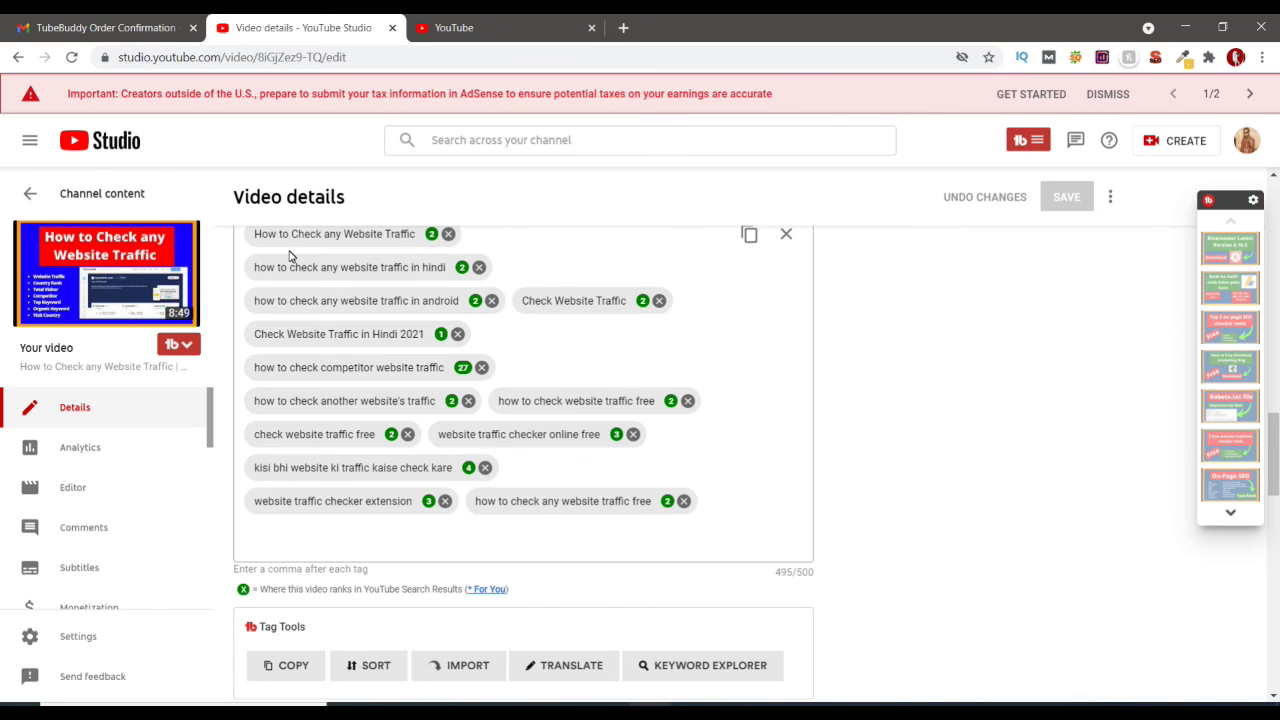
scroll(296, 255, up, 1)
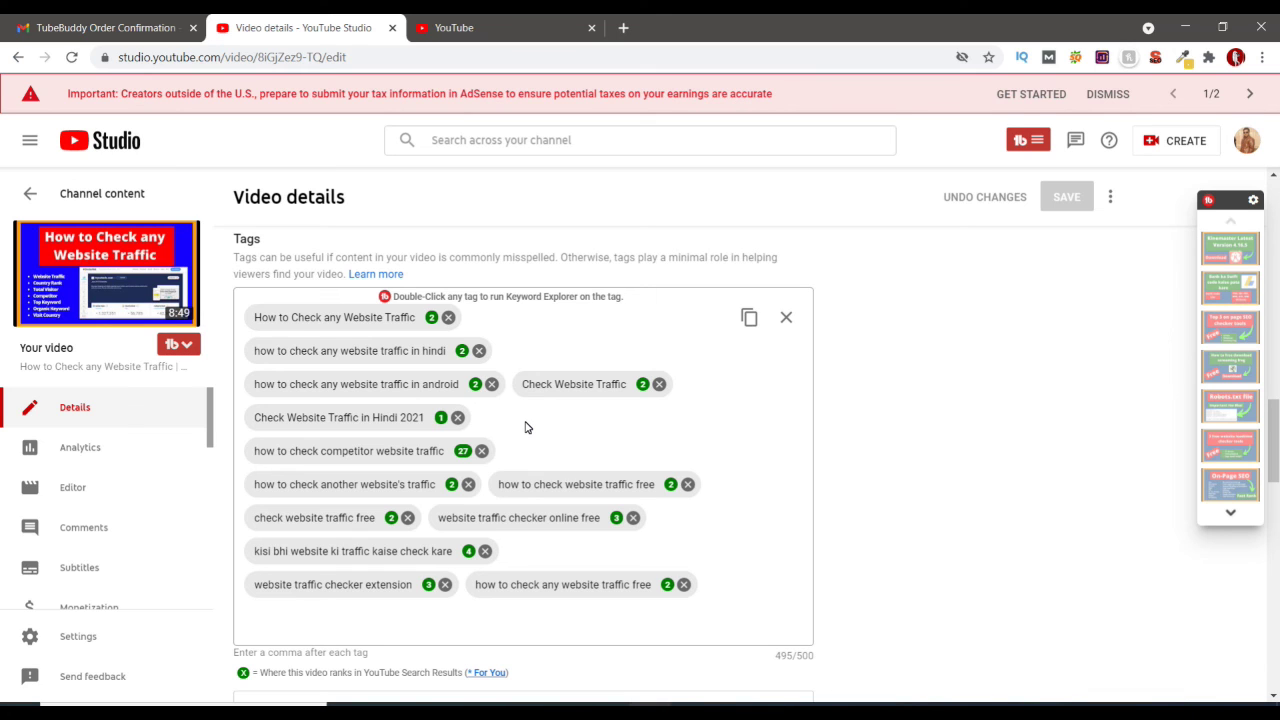
scroll(522, 452, down, 1)
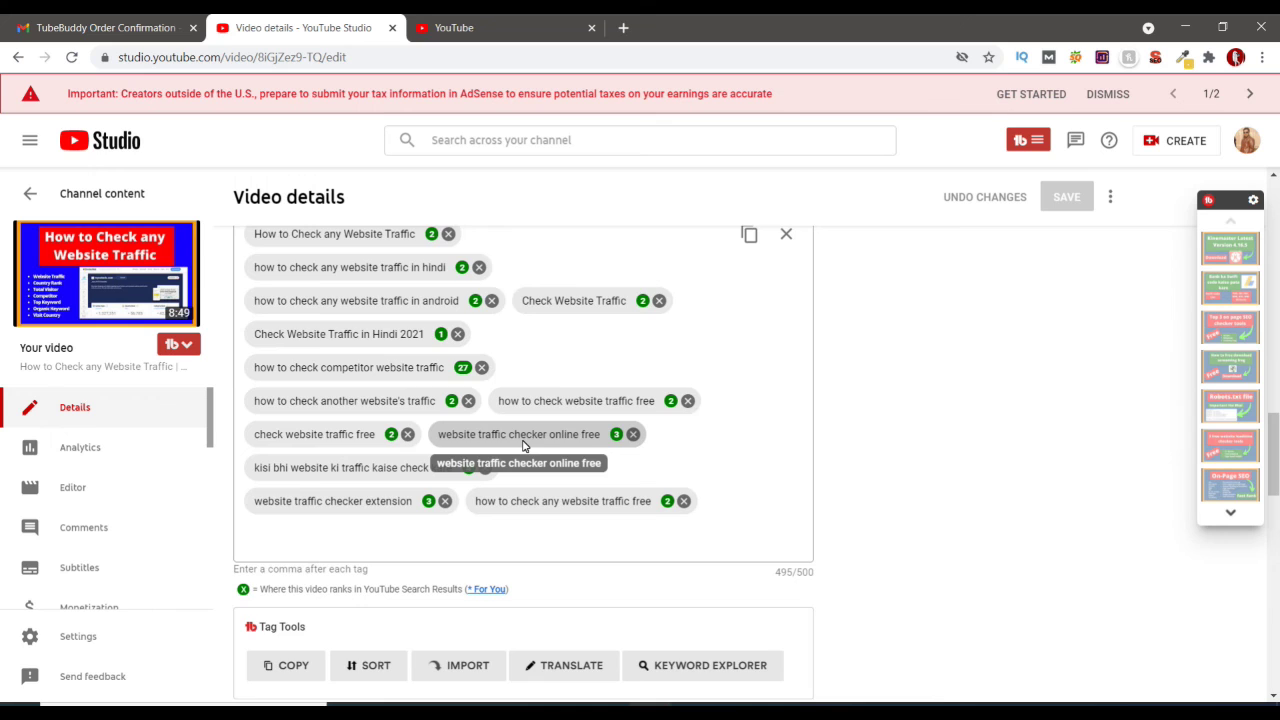
scroll(522, 452, up, 3)
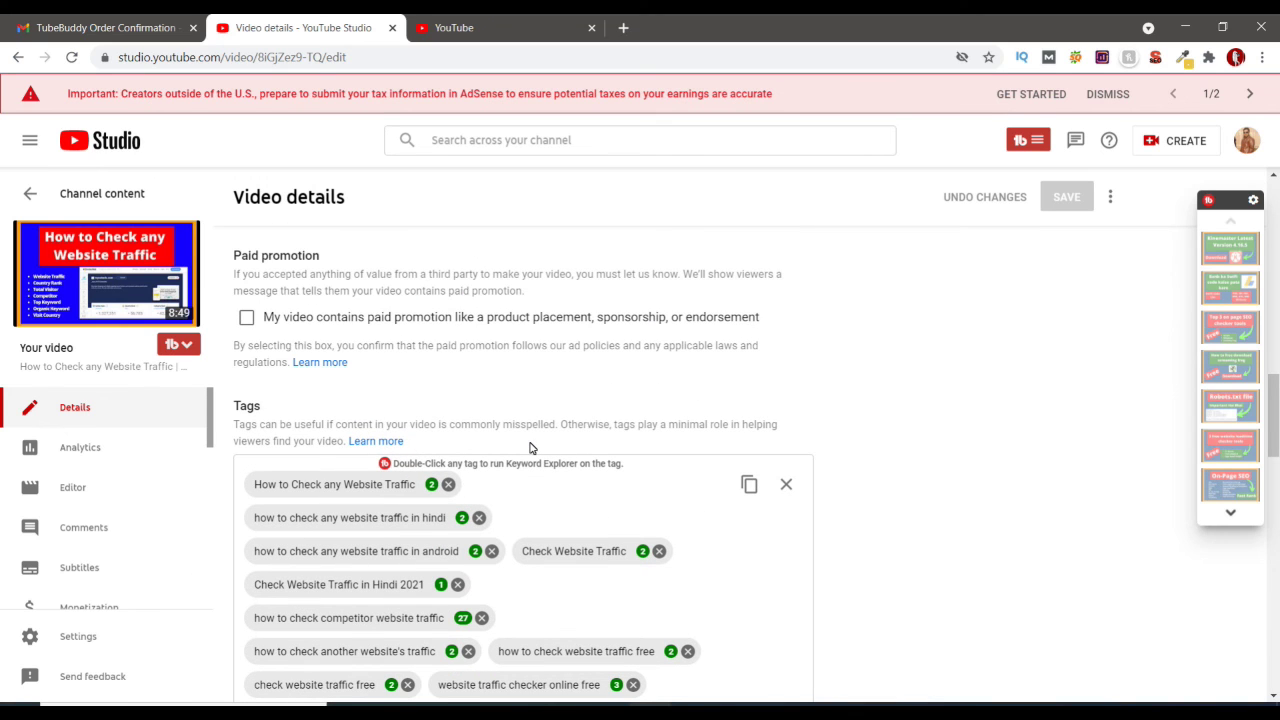